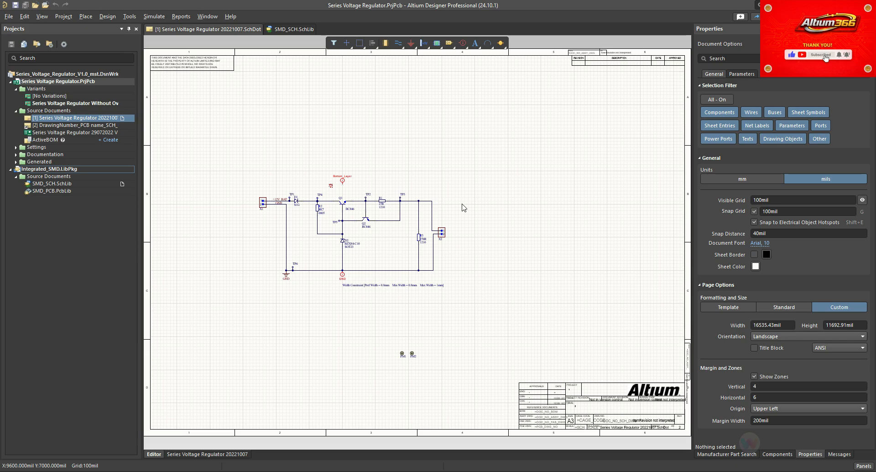
Open the SMD_SCH.SchLib schematic library and display the RES_4K7_0805 component from its component list
left_click(305, 30)
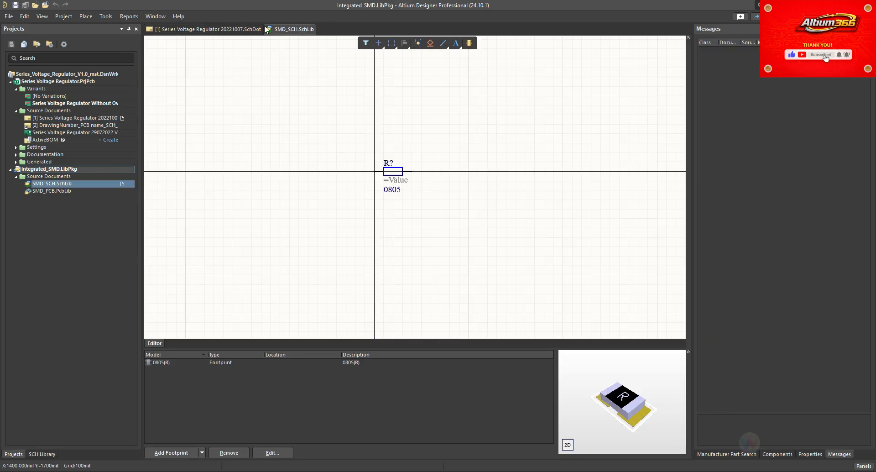
left_click(232, 29)
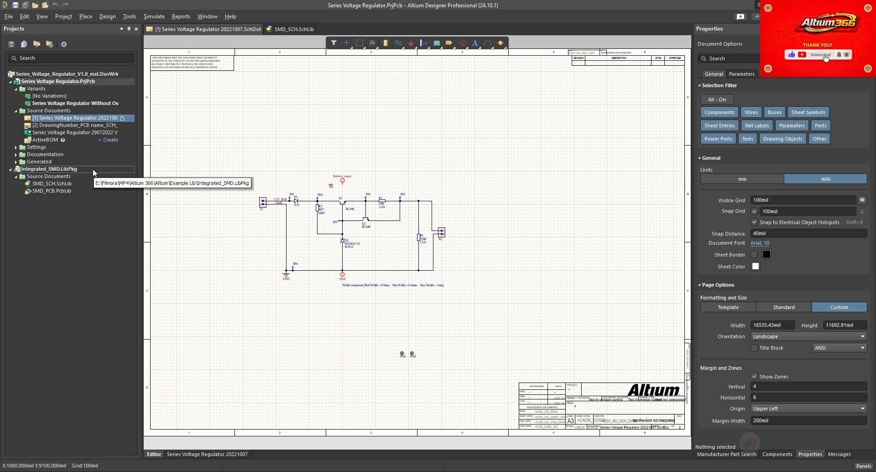
double_click(53, 180)
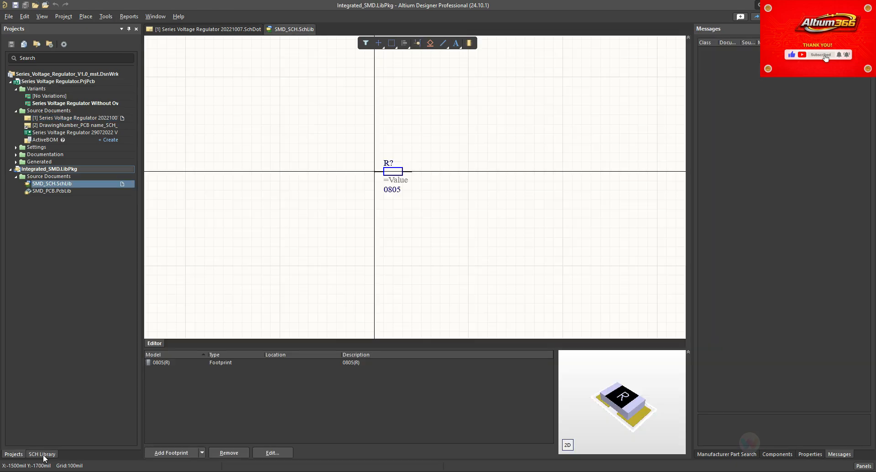
left_click(42, 455)
double_click(54, 101)
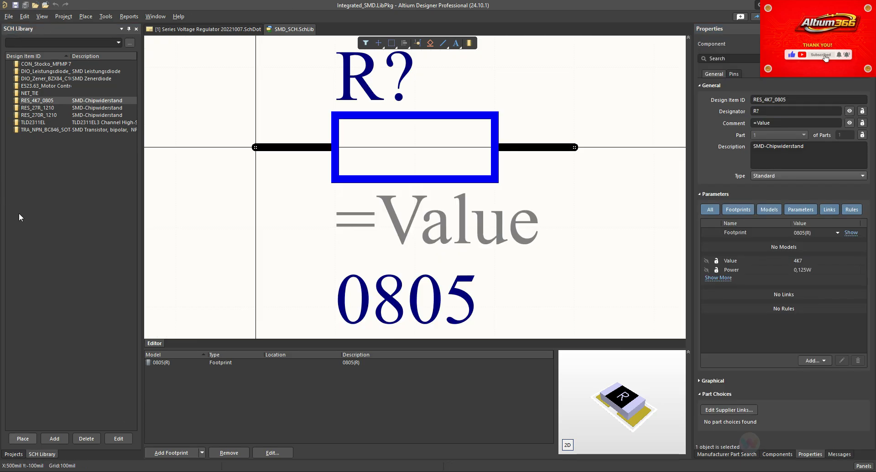
Add a new component to the library under the default ID Component_1 and delete it again
left_click(53, 439)
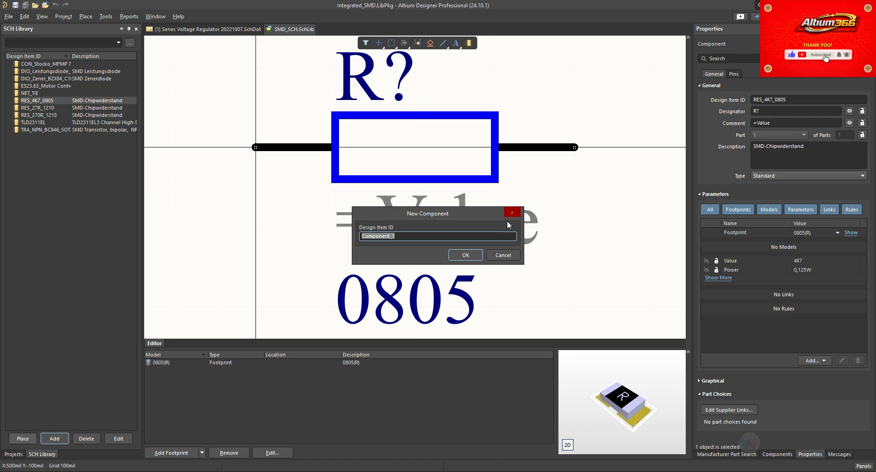
left_click(472, 258)
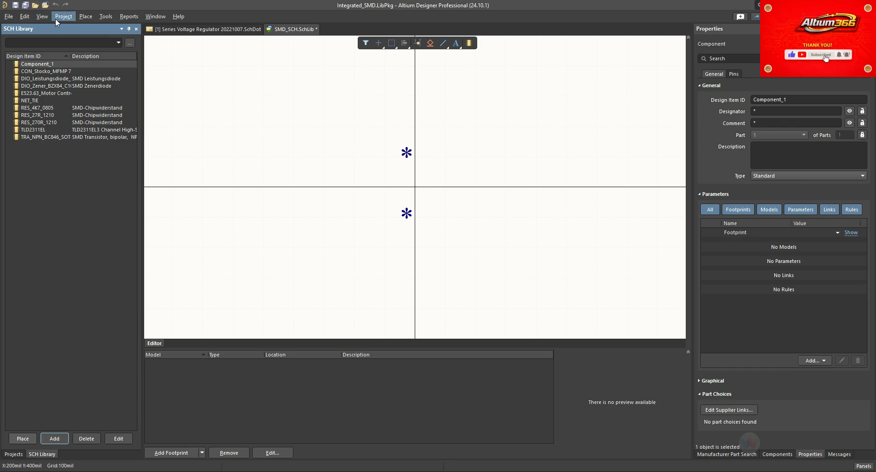
right_click(52, 63)
left_click(87, 126)
left_click(456, 253)
Duplicate the RES_4K7_0805 component within the library
left_click(43, 102)
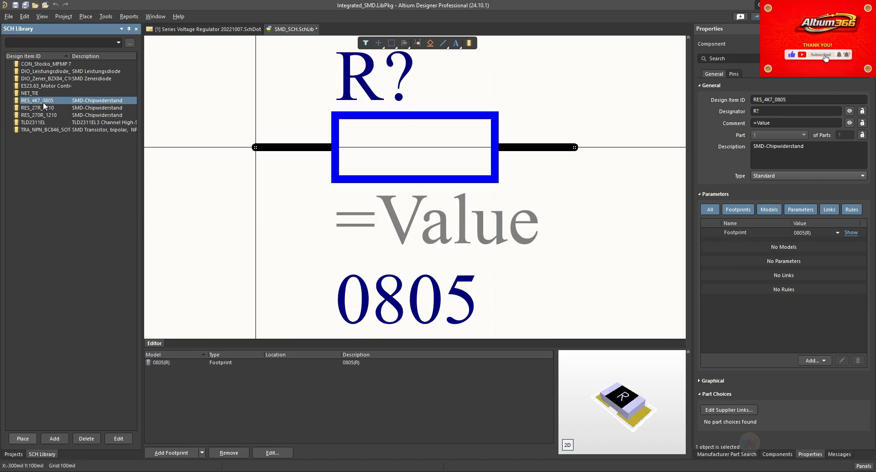
key("ctrl+c")
key("ctrl+v")
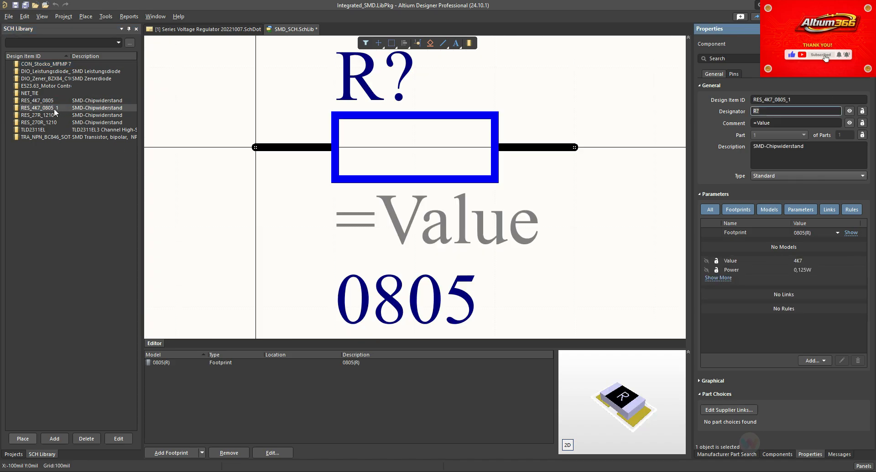
Hide the Package parameter on the copied resistor's symbol
left_click(713, 278)
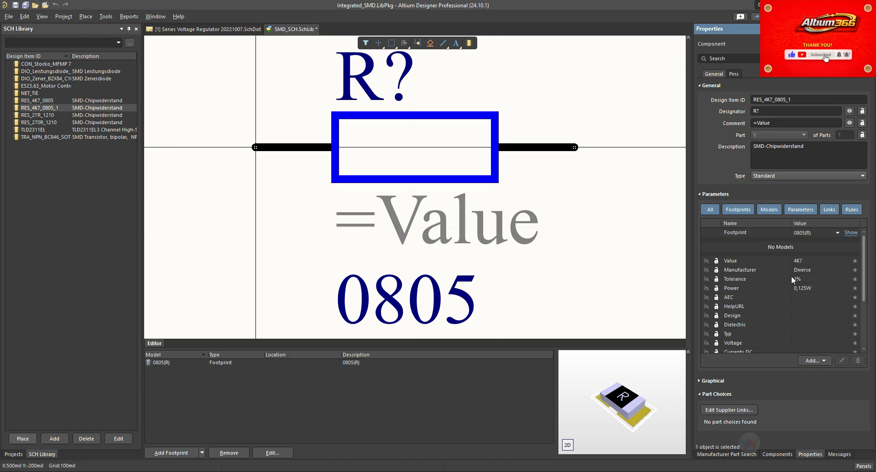
scroll(866, 296, "down", 1)
scroll(866, 296, "down", 1)
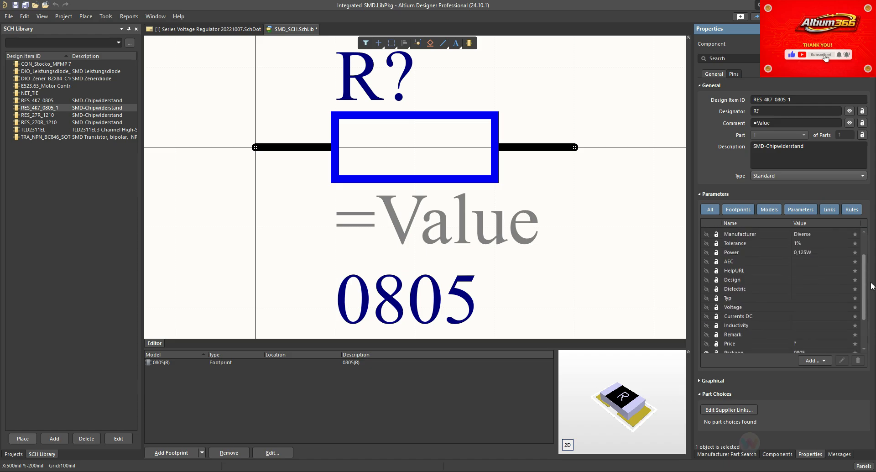
scroll(872, 287, "down", 1)
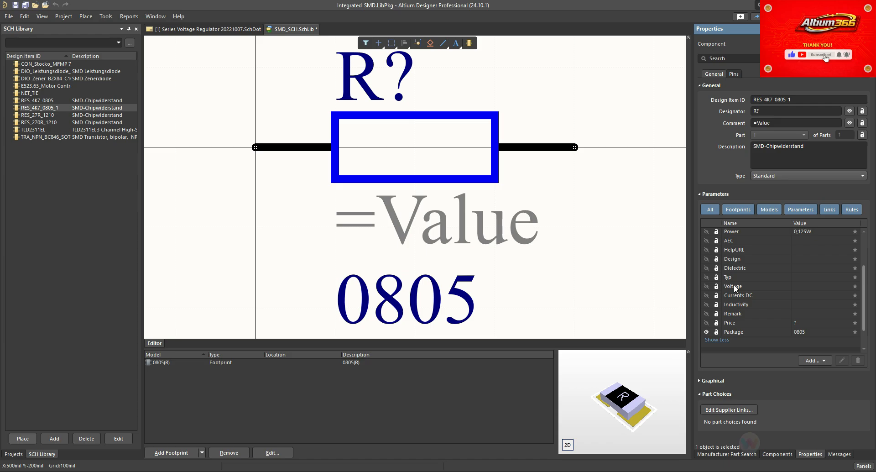
left_click(706, 332)
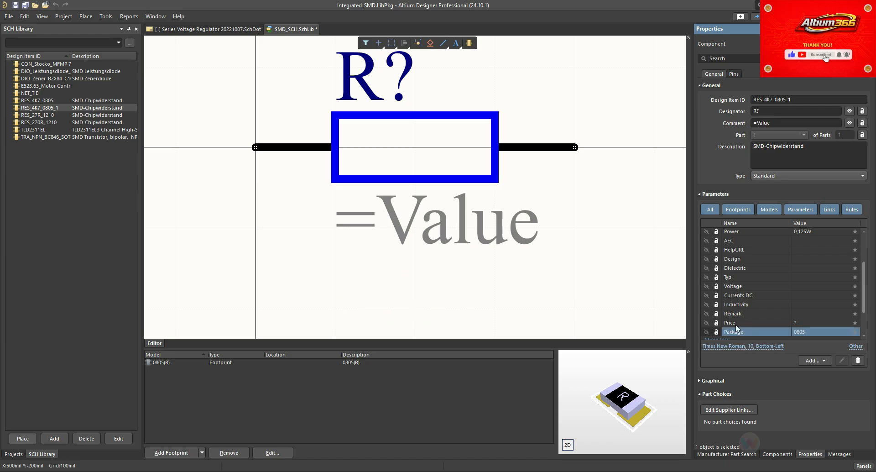
Change the copied component's Design Item ID to CAP_100n_50V_0603
double_click(33, 110)
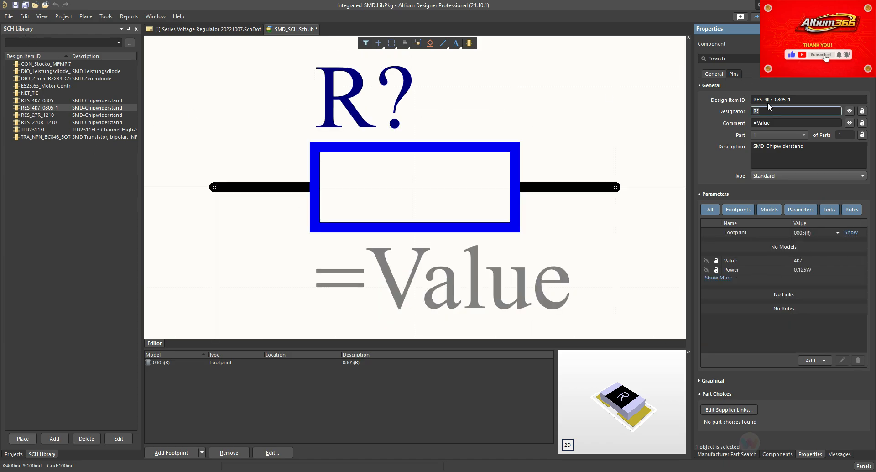
left_click(790, 99)
key("BackSpace")
key("BackSpace")
key("BackSpace")
key("BackSpace")
key("BackSpace")
key("BackSpace")
key("BackSpace")
key("BackSpace")
key("BackSpace")
key("BackSpace")
key("BackSpace")
key("BackSpace")
key("BackSpace")
key("BackSpace")
type("CAP_0")
type("603")
type("_")
key("BackSpace")
key("BackSpace")
key("BackSpace")
key("BackSpace")
key("BackSpace")
type("100n_06")
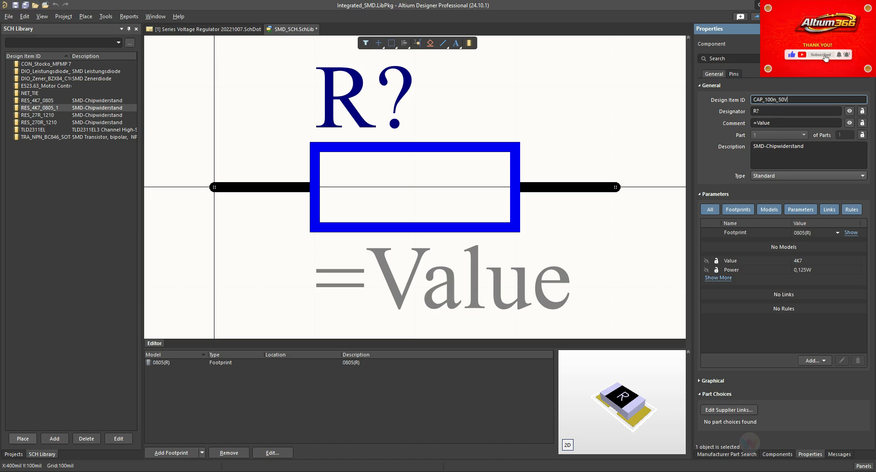
type("_0603")
Set the component's designator to C? and its description to SMD-MLCC
left_click_drag(753, 111, 765, 122)
type("C?")
left_click(814, 147)
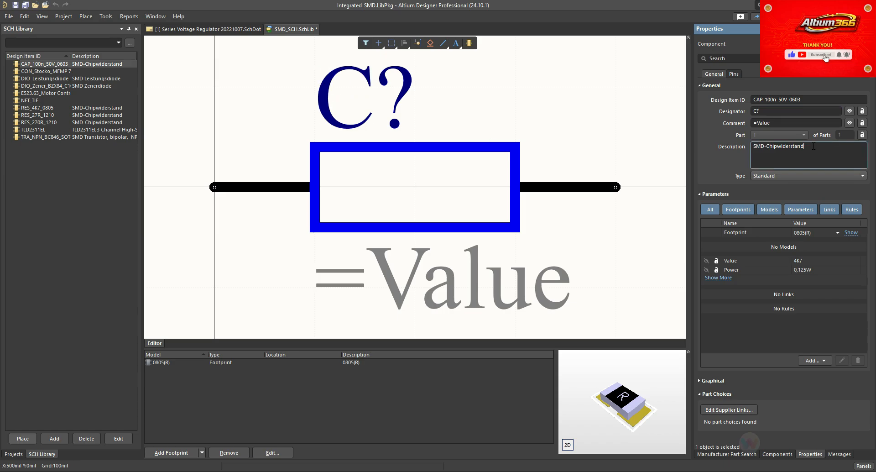
key("ctrl+BackSpace")
type("MLCC")
Set the capacitor's Value parameter to 100n and clear its Power parameter
left_click(718, 277)
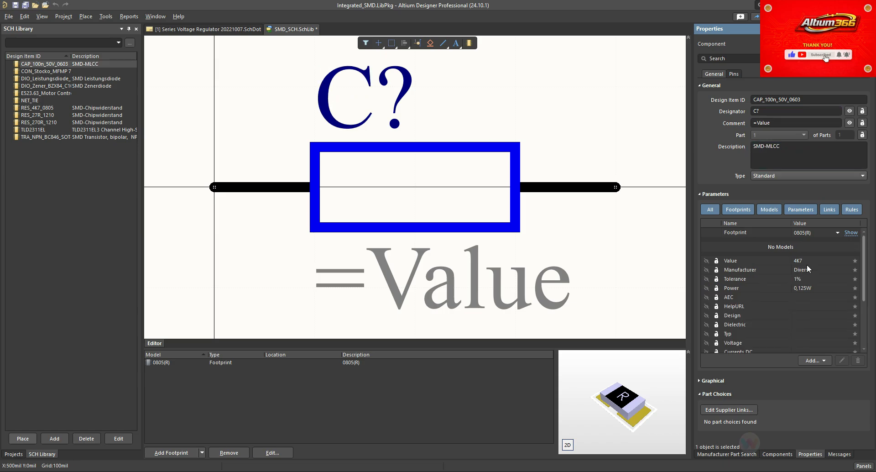
left_click(804, 261)
type("100n")
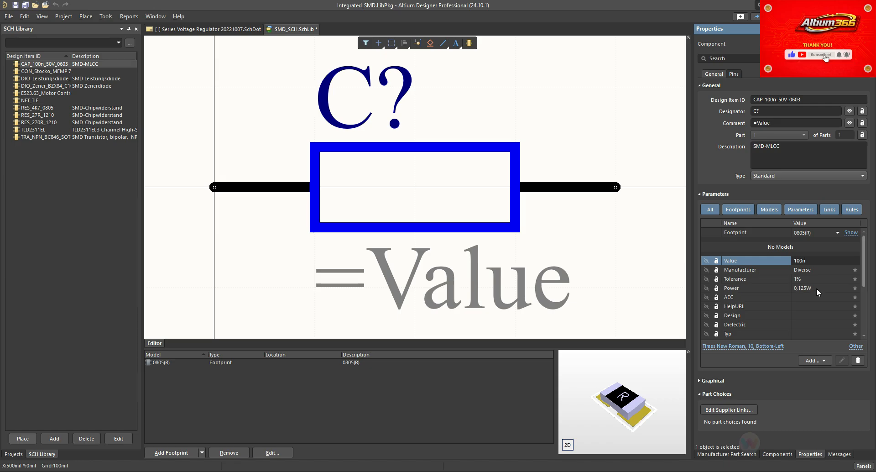
left_click(817, 288)
key("BackSpace")
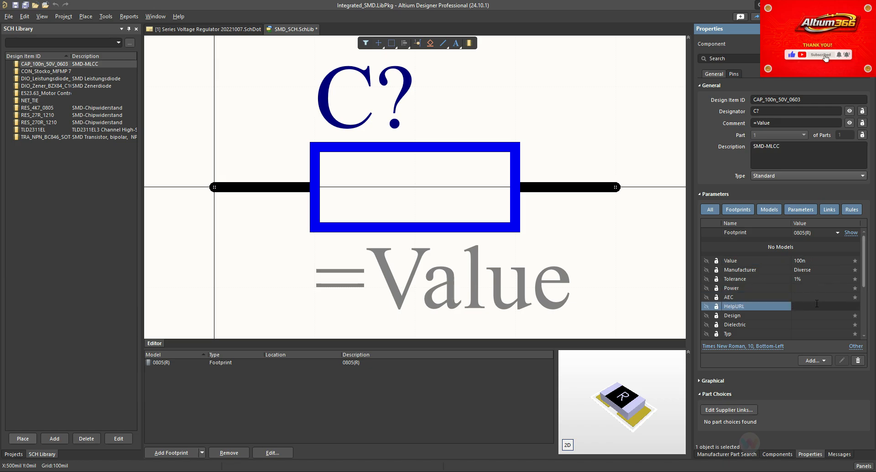
Set the capacitor's AEC parameter to Yes and its Dielectric parameter to X7R
left_click(803, 296)
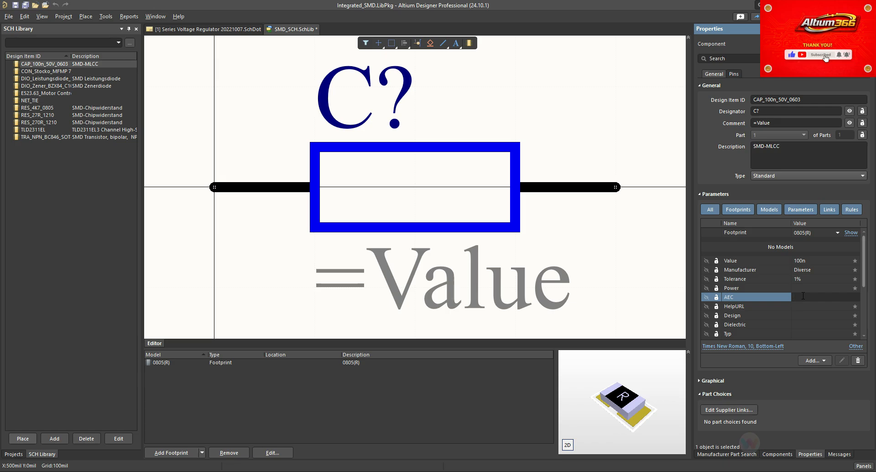
type("Yes")
key("Return")
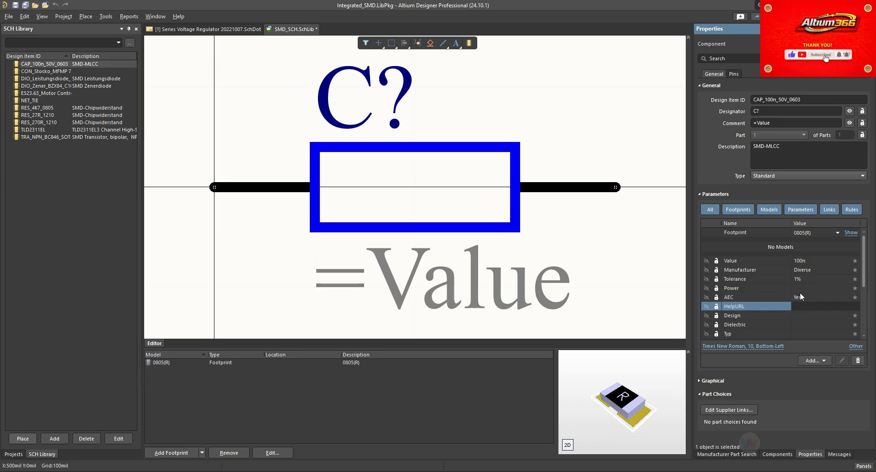
scroll(808, 263, "down", 2)
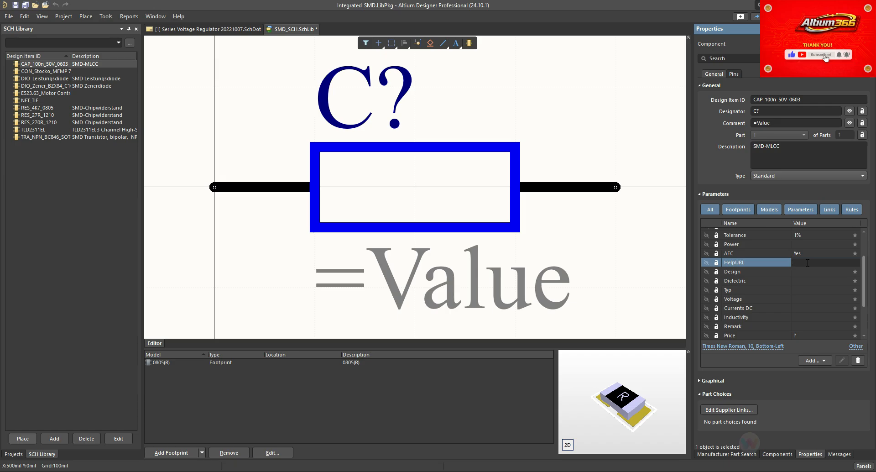
left_click(802, 280)
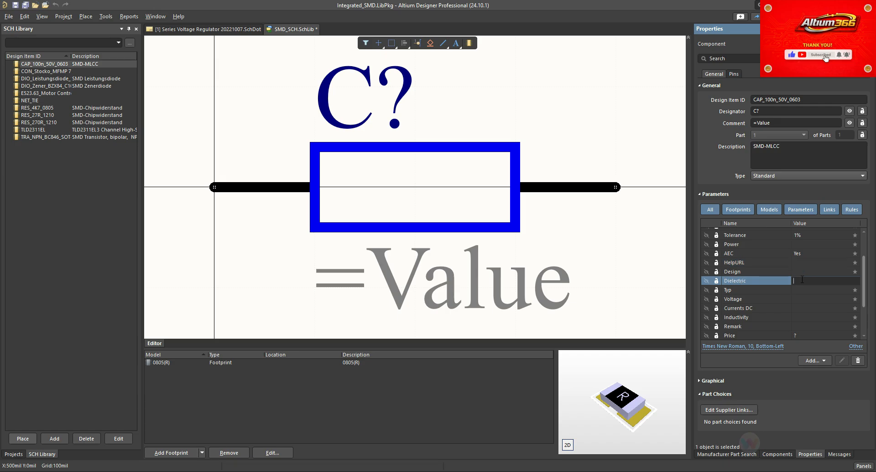
type("X")
key("Return")
Set the capacitor's Typ parameter to MLCC and its Voltage parameter to 50V
left_click(810, 289)
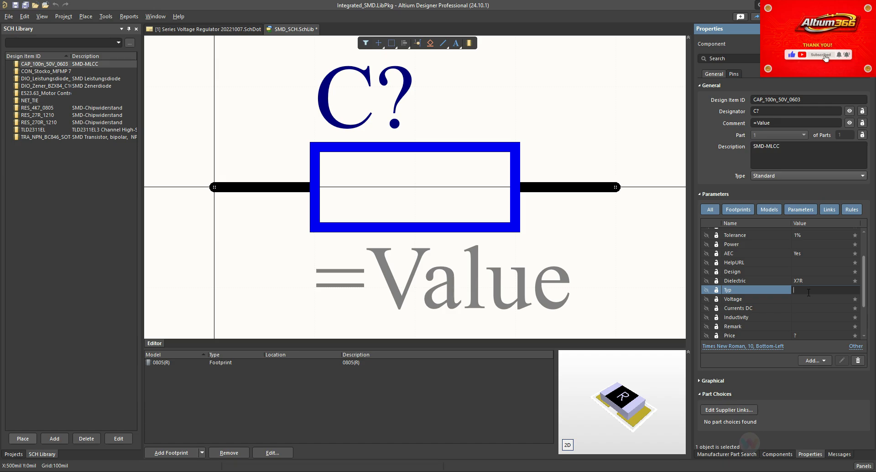
left_click(802, 299)
left_click(803, 290)
type("MLCC")
left_click(799, 297)
type("50V")
Set the capacitor's Remark parameter to Open Mode and its Package parameter to 0603
scroll(801, 304, "down", 2)
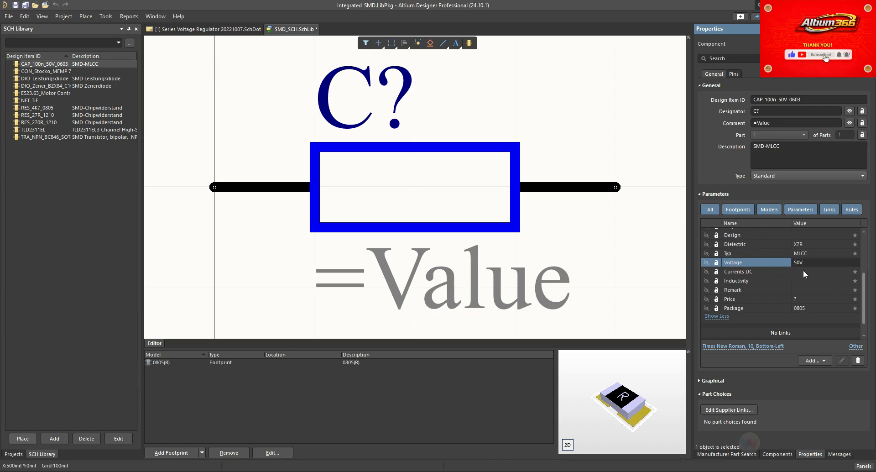
scroll(803, 299, "up", 1)
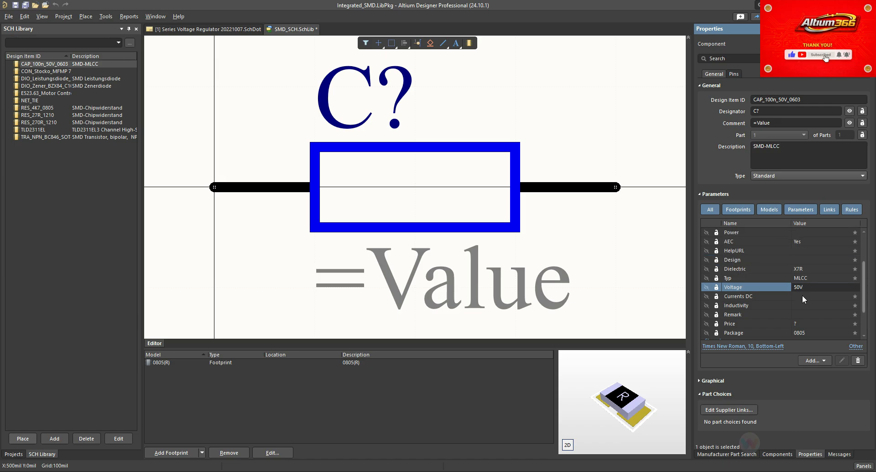
scroll(803, 294, "down", 1)
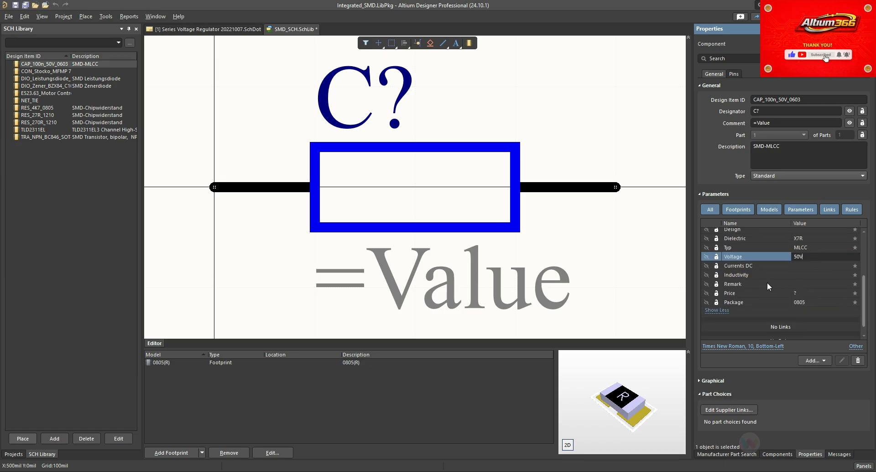
left_click(800, 284)
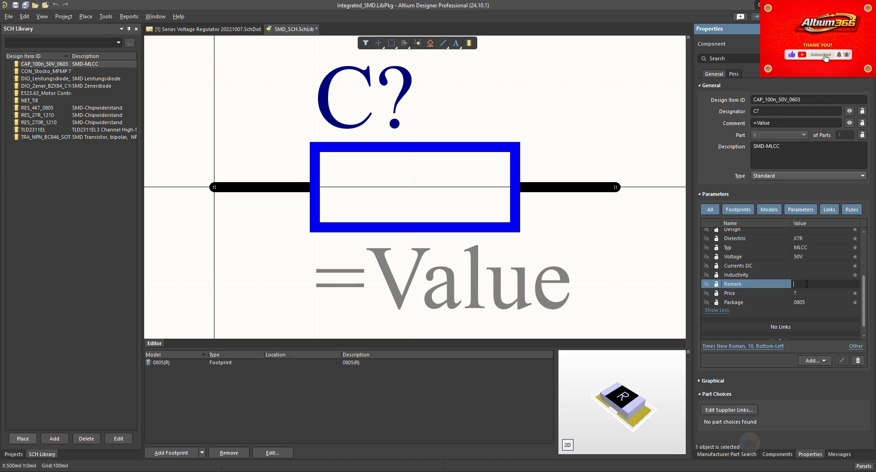
type("Open Mode")
left_click(812, 303)
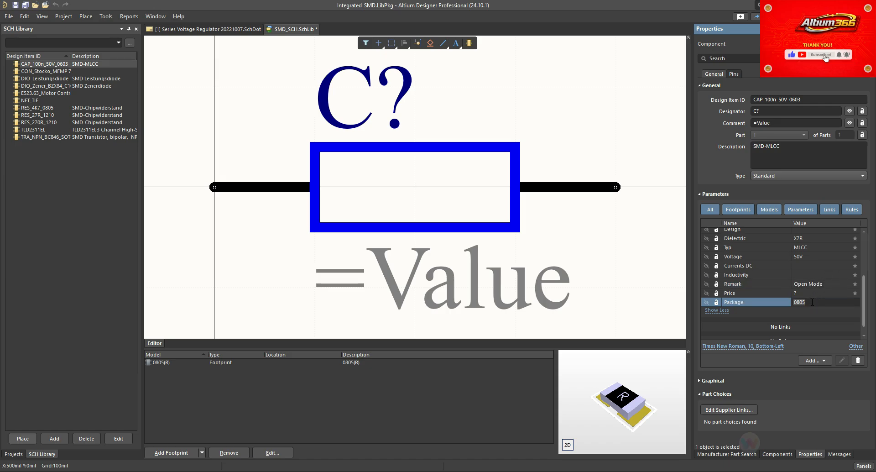
type("0603")
left_click(338, 238)
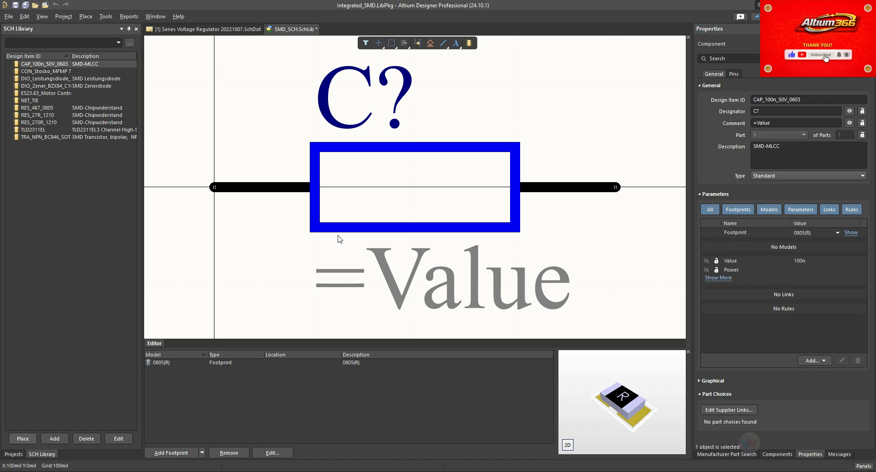
Delete the resistor body rectangle from the capacitor symbol and move the left pin 100 mil outward so it ends at the origin
scroll(347, 214, "down", 2, "ctrl")
scroll(421, 236, "down", 4, "ctrl")
scroll(411, 239, "up", 1, "ctrl")
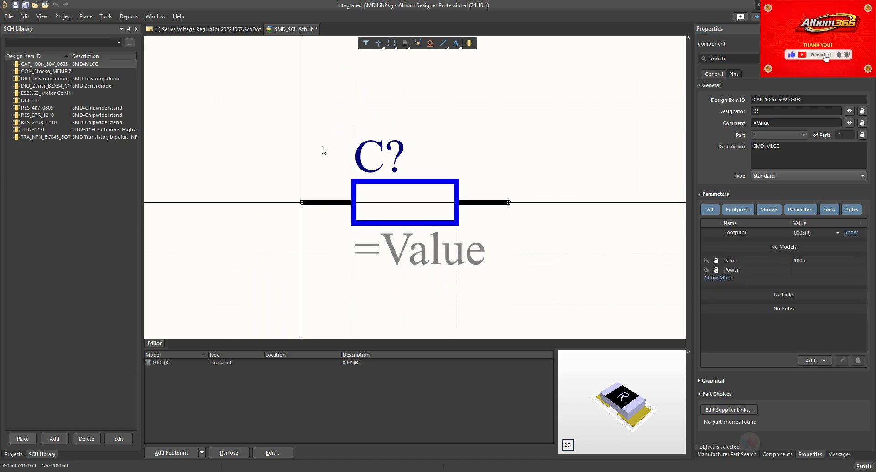
left_click_drag(322, 145, 473, 270)
left_click_drag(296, 206, 258, 203)
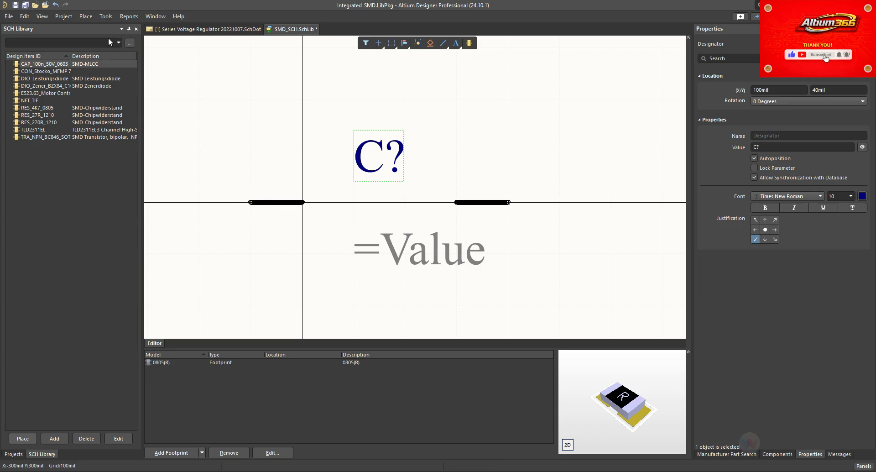
left_click(84, 16)
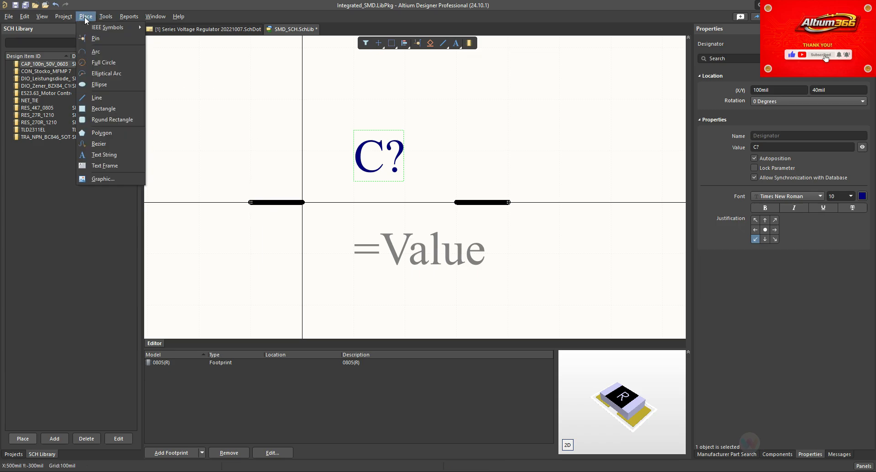
left_click(96, 39)
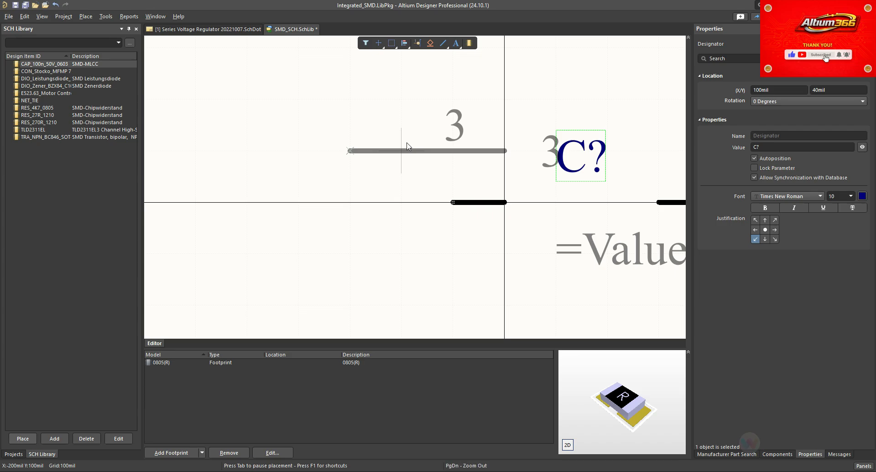
left_click(395, 196)
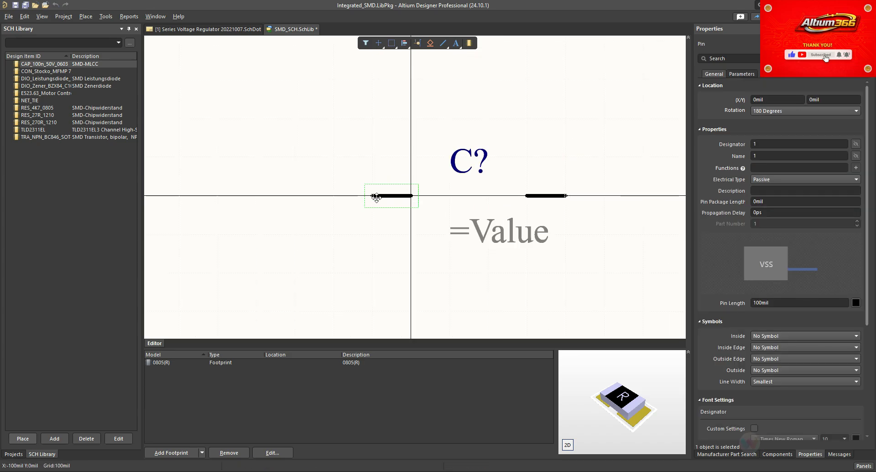
Remove the 0805(R) footprint model from the capacitor component and save the schematic library
left_click(162, 363)
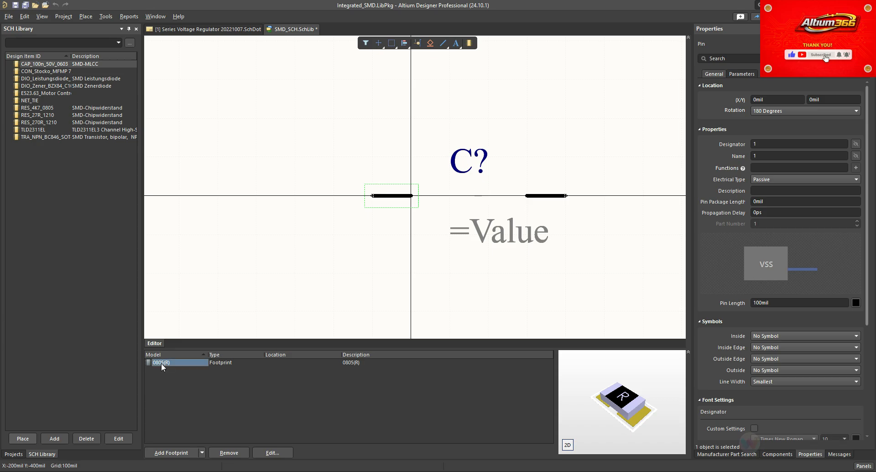
left_click(228, 451)
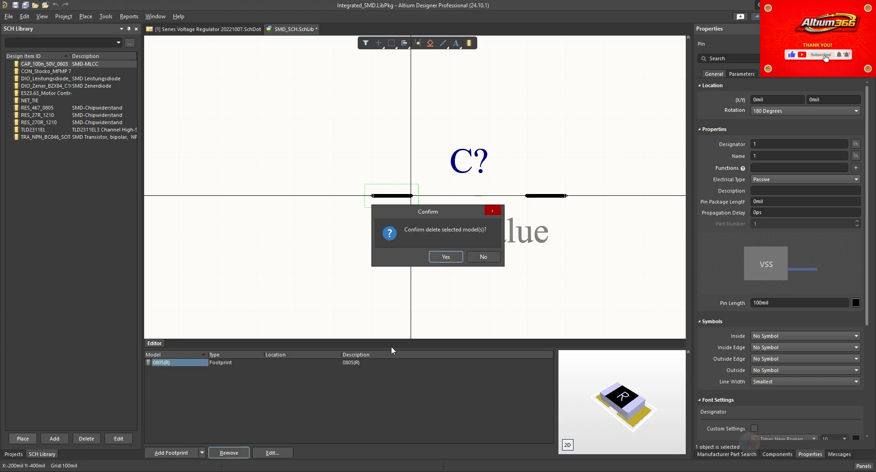
left_click(446, 262)
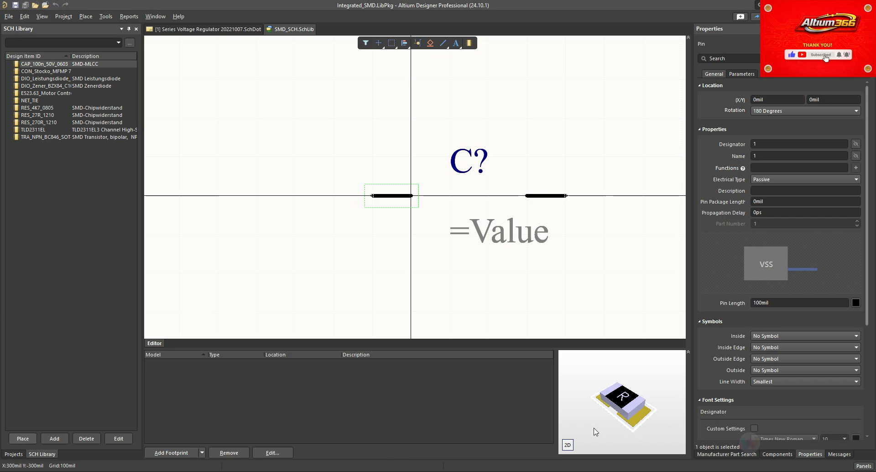
key("ctrl+s")
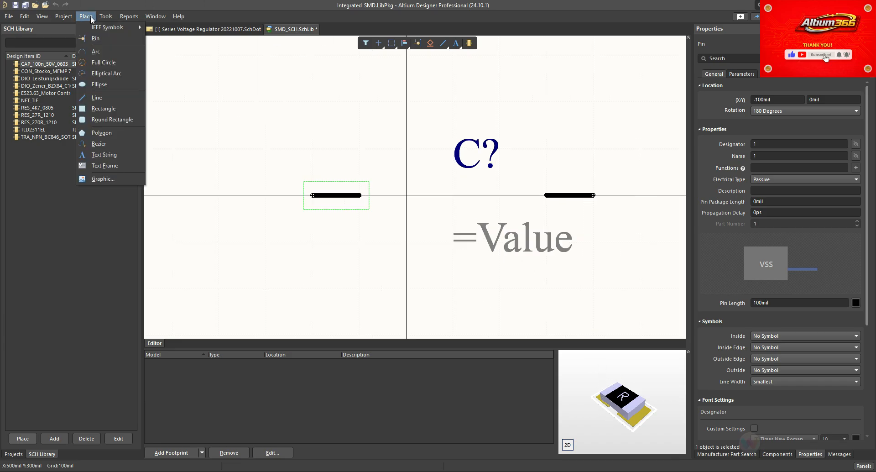
Draw two vertical plate lines 200 mil tall and 100 mil apart between the pins, the first centred on the origin
left_click(97, 98)
left_click(406, 195)
left_click(407, 243)
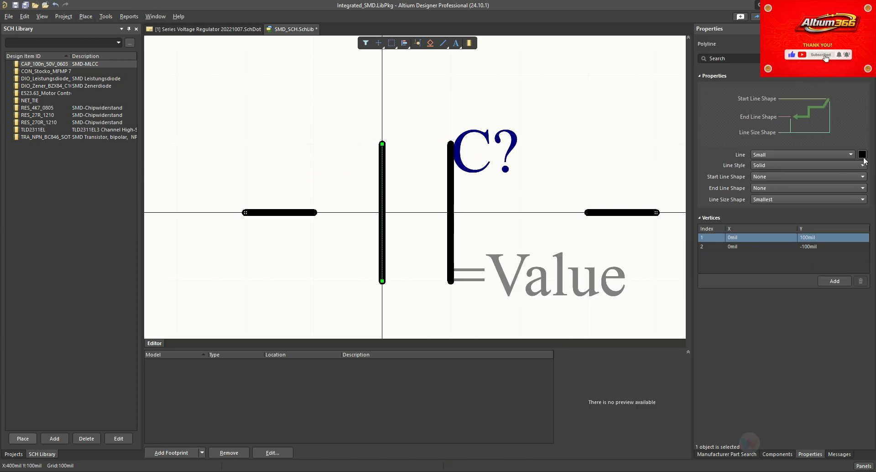
Set the colour of both capacitor plate lines to blue
left_click(450, 182, "shift")
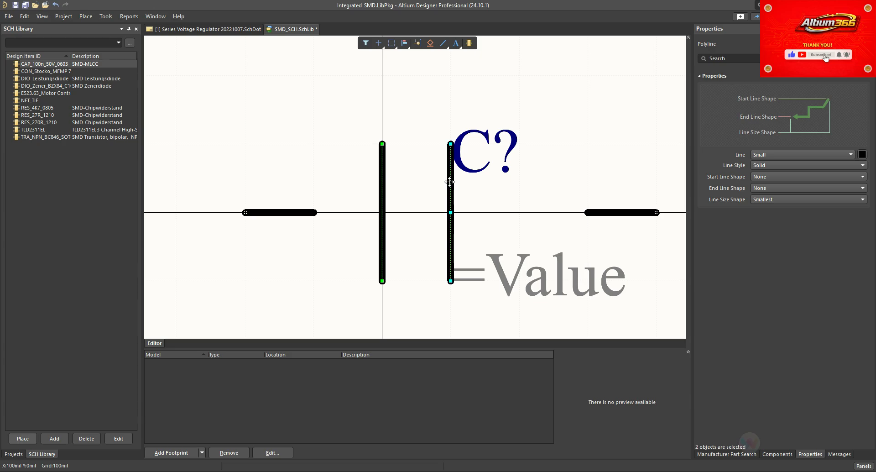
left_click(862, 155)
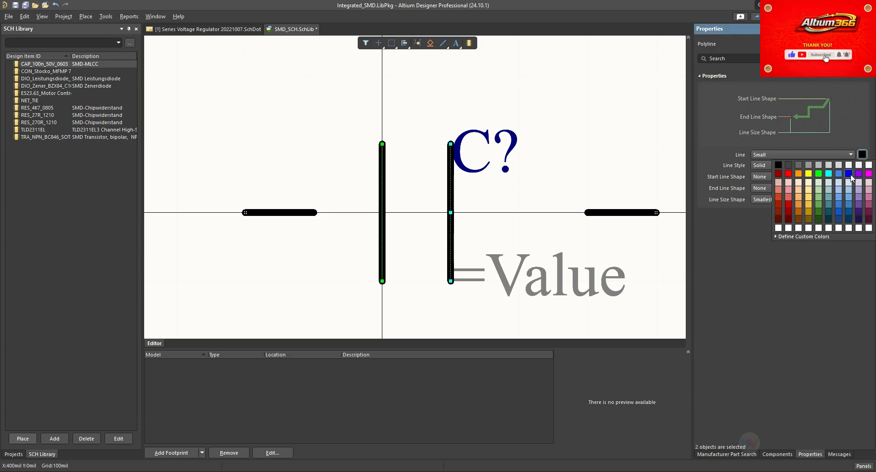
left_click(849, 174)
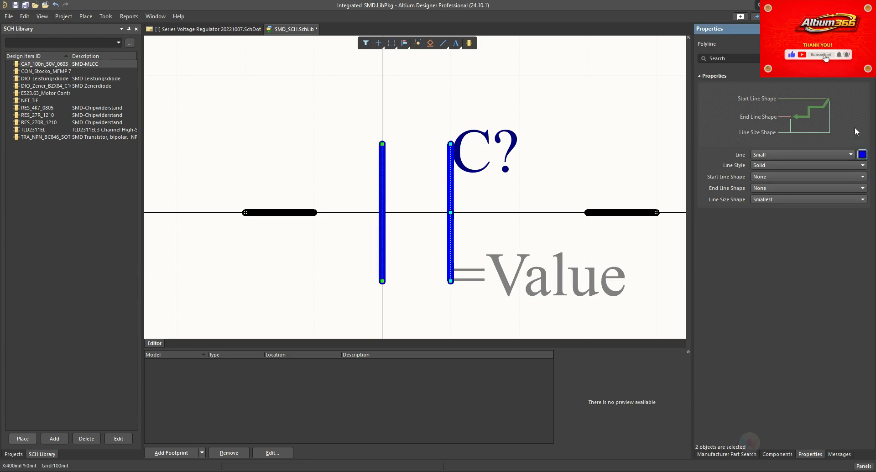
left_click(358, 215)
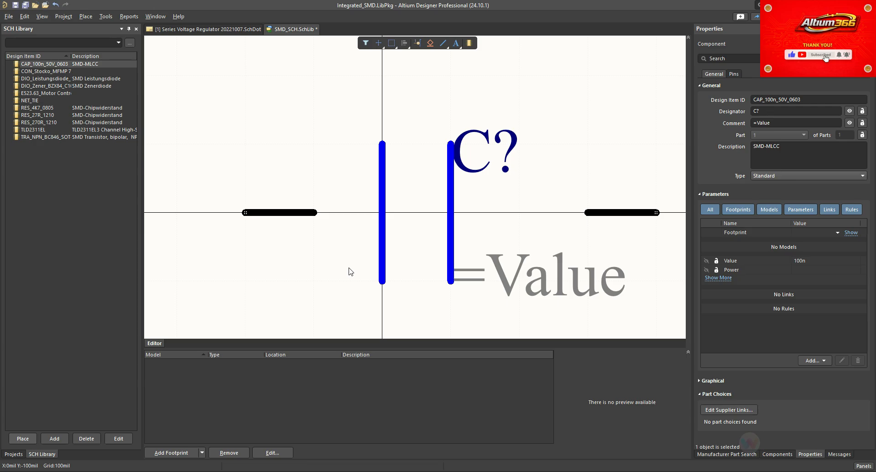
Set the snap grid to 50 mil and draw a 50 mil horizontal lead line outward from the middle of each plate
key("g")
left_click(85, 16)
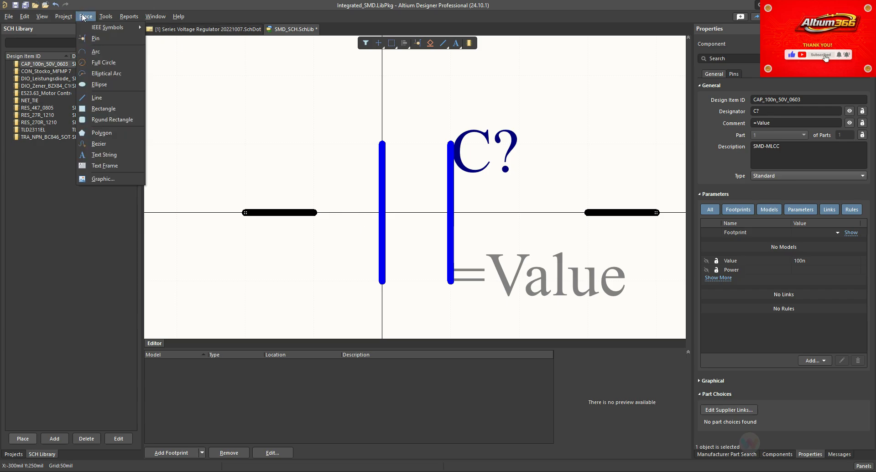
left_click(113, 69)
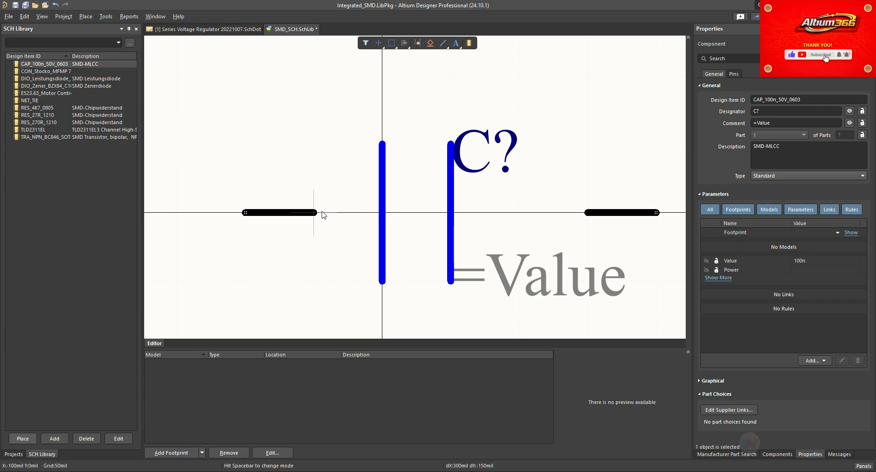
right_click(357, 213)
left_click(446, 213)
left_click(475, 214)
right_click(475, 214)
right_click(377, 212)
Set the colour of both horizontal lead lines to blue
left_click(367, 214)
left_click(475, 213, "shift")
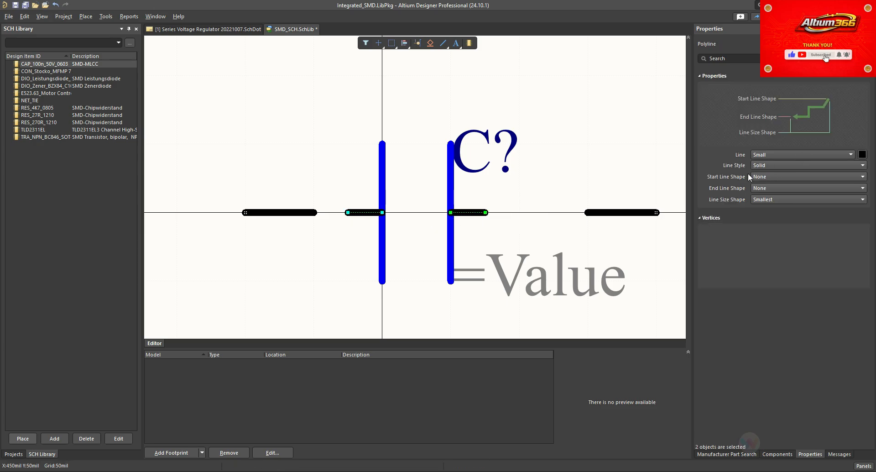
left_click(850, 181)
Move the right pin 150 mil and the left pin 50 mil inward so they meet the lead lines
left_click(612, 217)
left_click_drag(614, 213, 554, 213)
left_click_drag(247, 212, 279, 213)
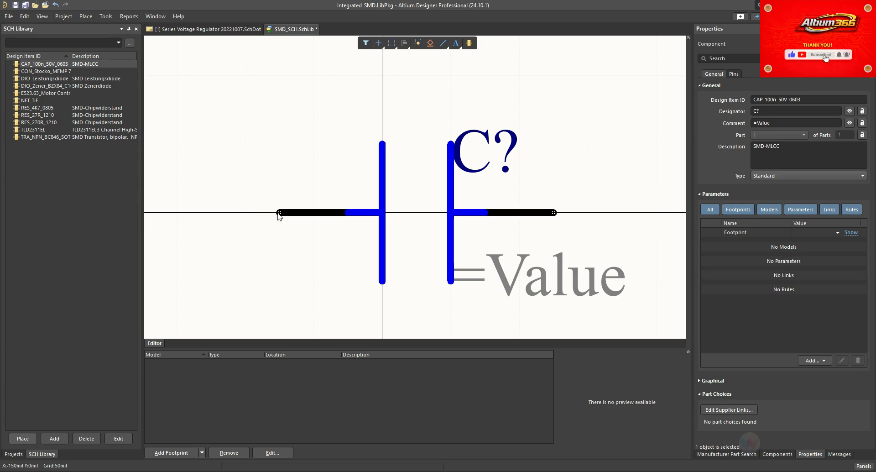
Reposition the C? designator above the capacitor plates and the =Value comment below them
scroll(329, 183, "down", 3, "ctrl")
left_click_drag(427, 235, 372, 270)
left_click(446, 237)
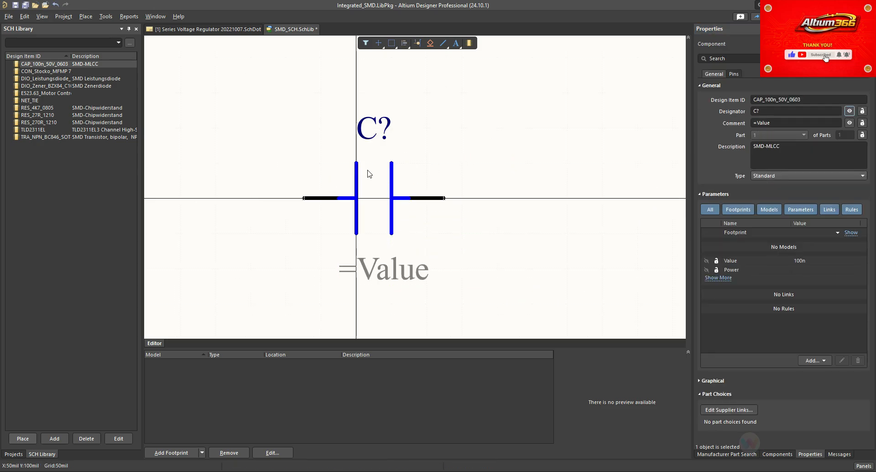
Move the right plate with its lead and pin 50 mil inward, leaving a 50 mil gap between the plates
scroll(355, 169, "up", 1, "ctrl")
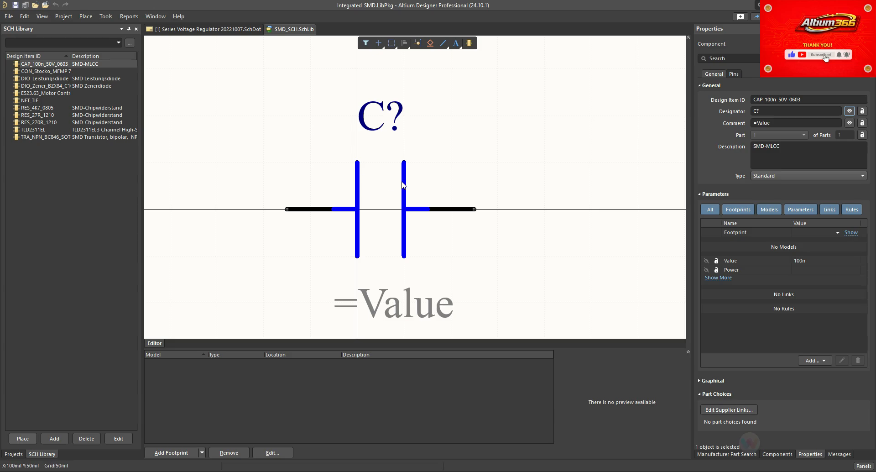
left_click_drag(404, 171, 427, 256)
key("ctrl+z")
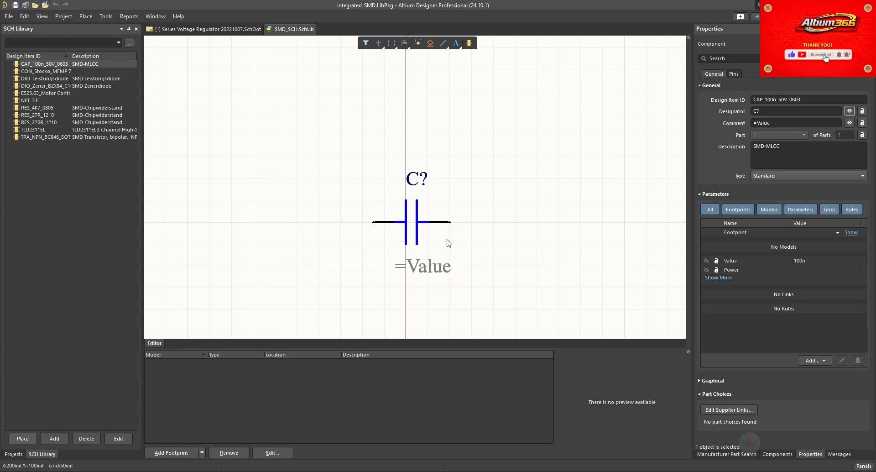
Set the snap grid to 100 mil and check the left pin's location and length
key("g")
scroll(414, 210, "up", 1, "ctrl")
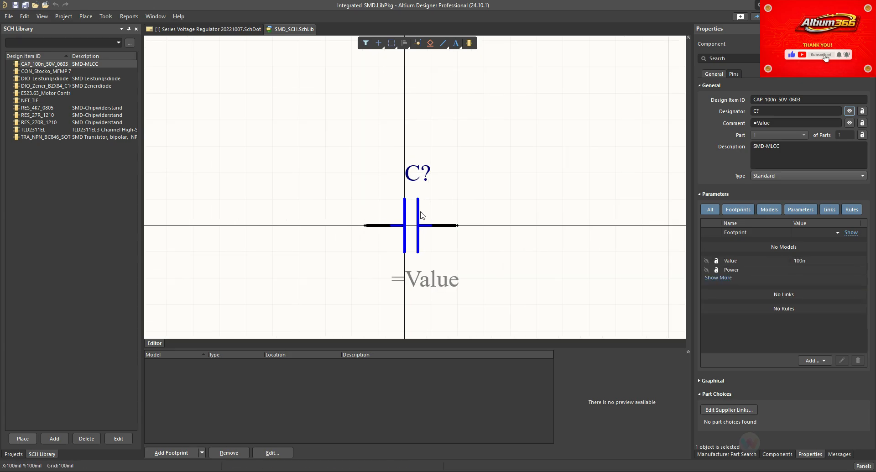
scroll(421, 218, "up", 1, "ctrl")
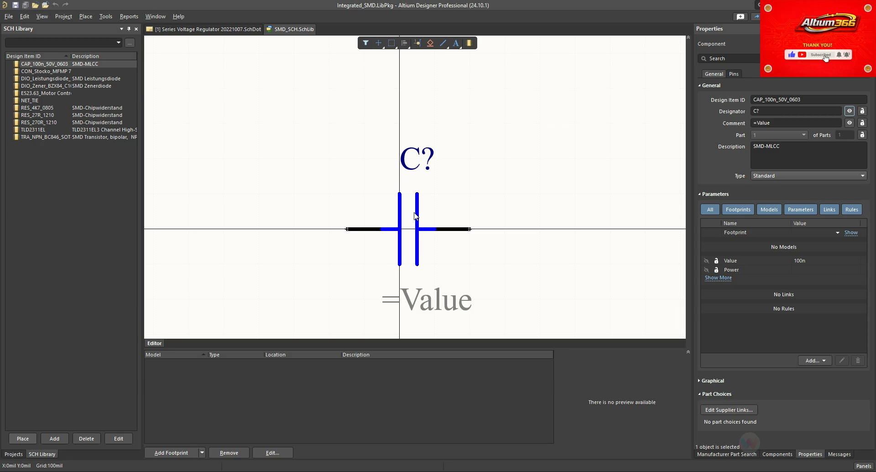
left_click(351, 231)
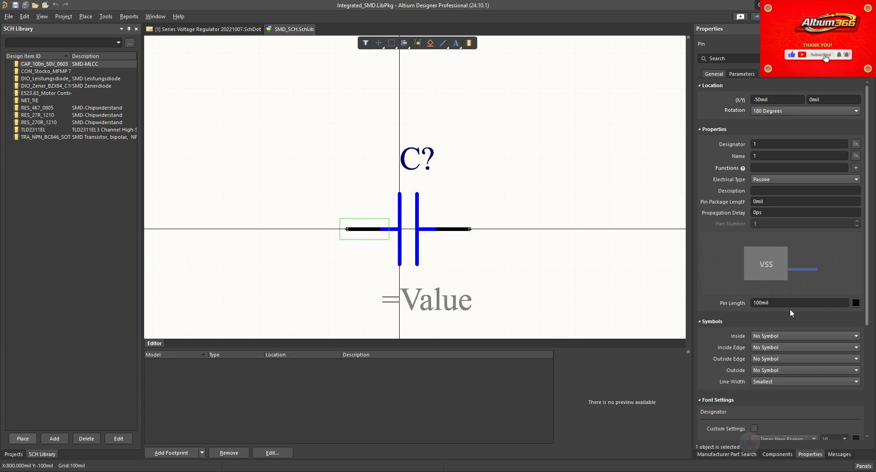
left_click(156, 68)
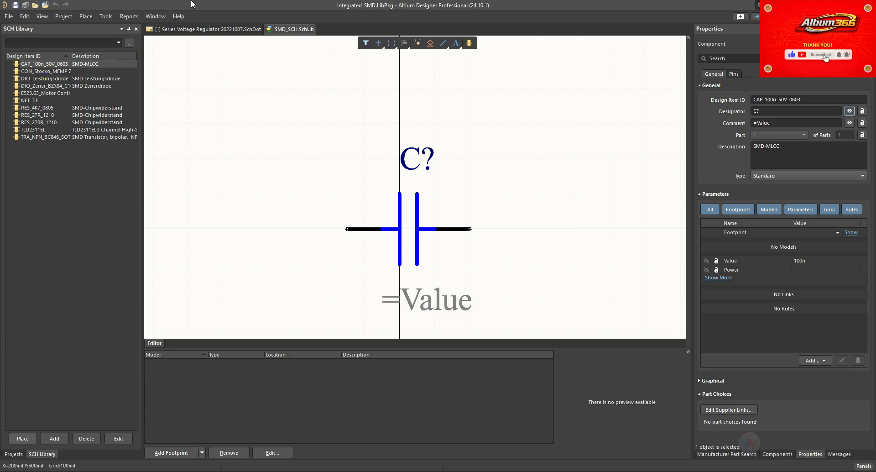
Compile the Integrated_SMD library package and review the compile messages
left_click(70, 20)
left_click(78, 27)
left_click(838, 456)
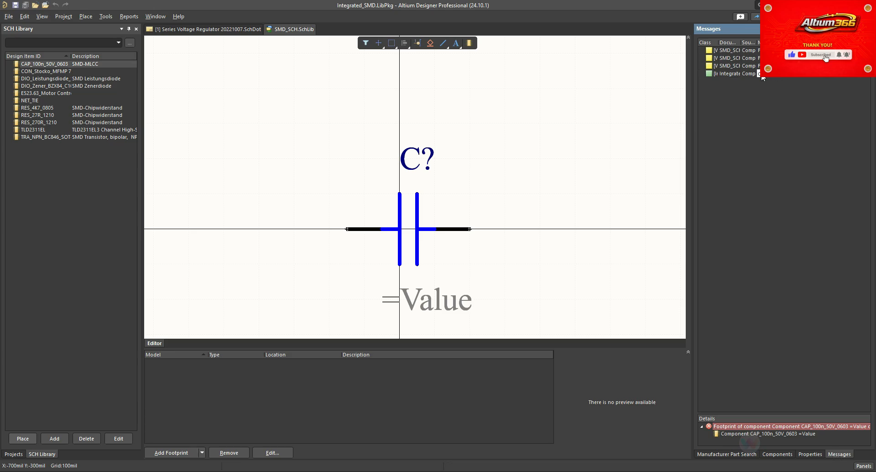
Place the CAP_100n_50V_0603 component above resistor R1 in the Series Voltage Regulator schematic
left_click(238, 28)
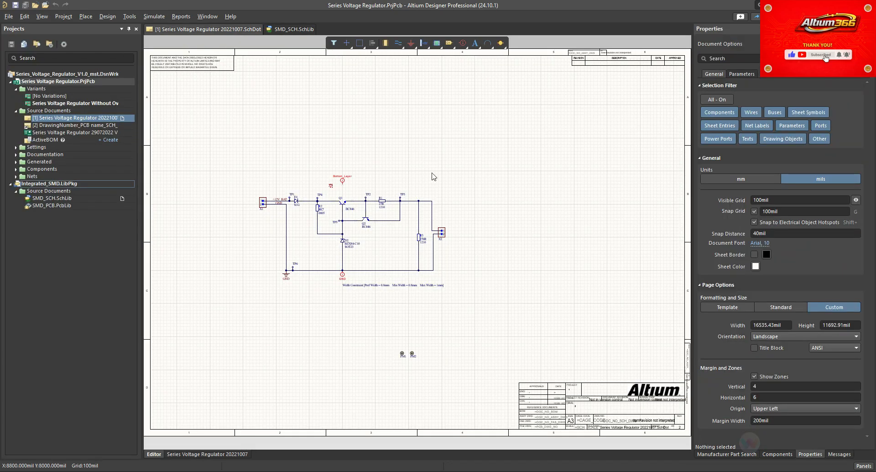
scroll(332, 177, "up", 2, "ctrl")
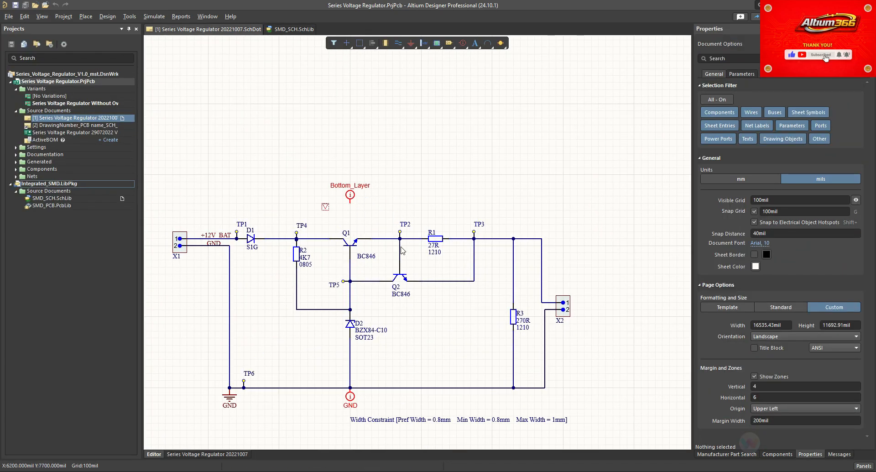
scroll(413, 266, "down", 1)
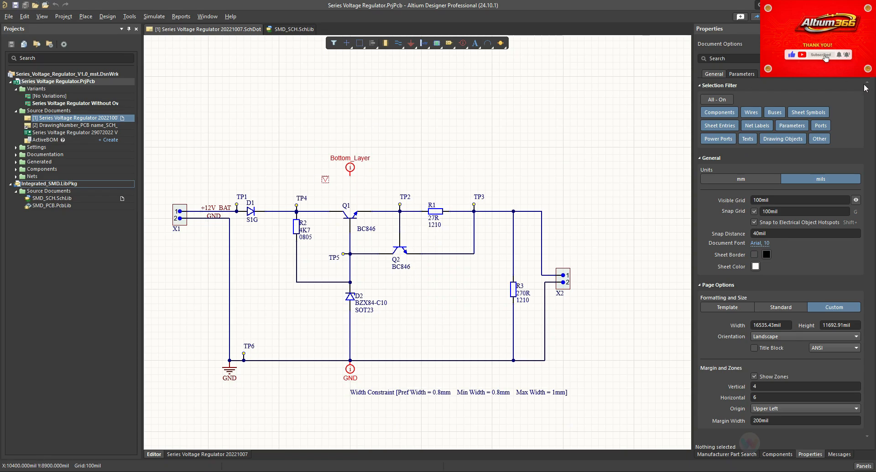
left_click(781, 454)
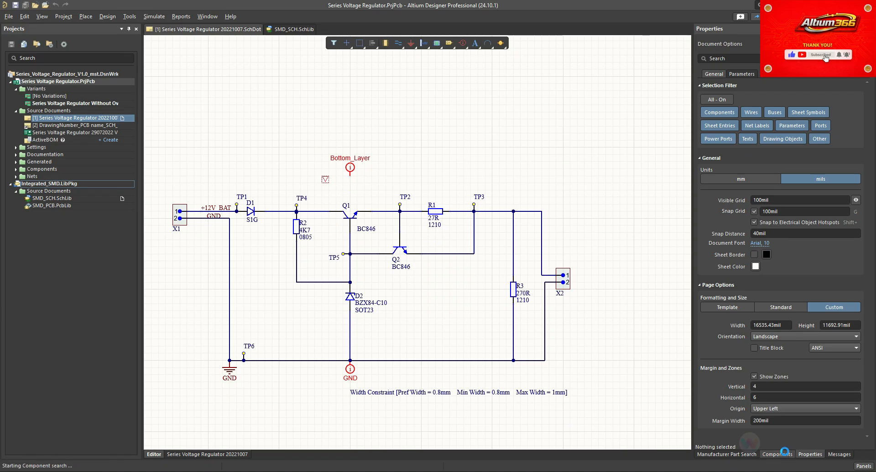
left_click_drag(731, 84, 655, 100)
left_click_drag(655, 100, 574, 118)
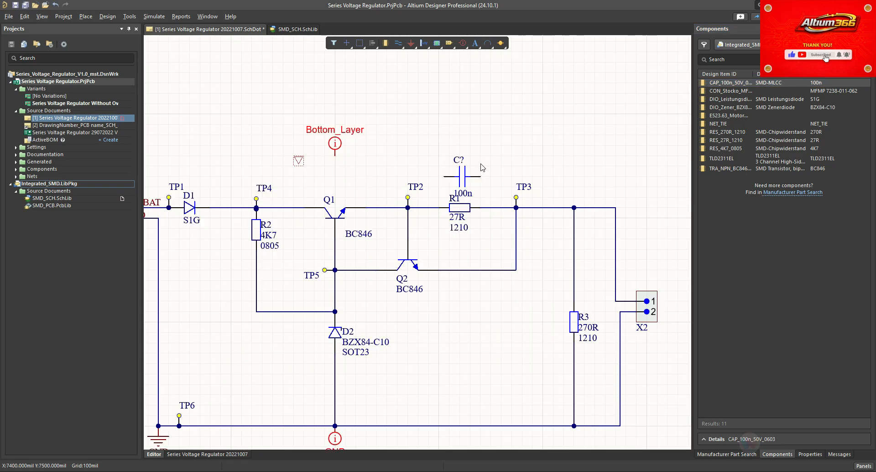
scroll(482, 168, "down", 2, "ctrl")
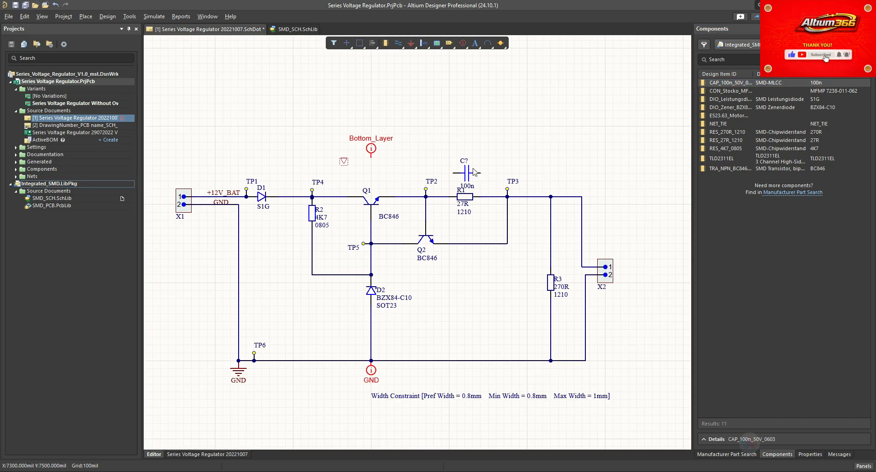
scroll(477, 170, "up", 5, "ctrl")
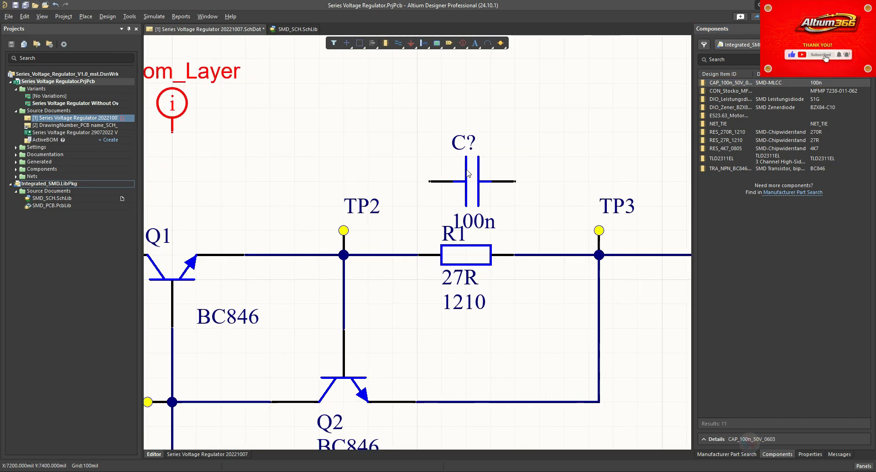
scroll(480, 173, "down", 3, "ctrl")
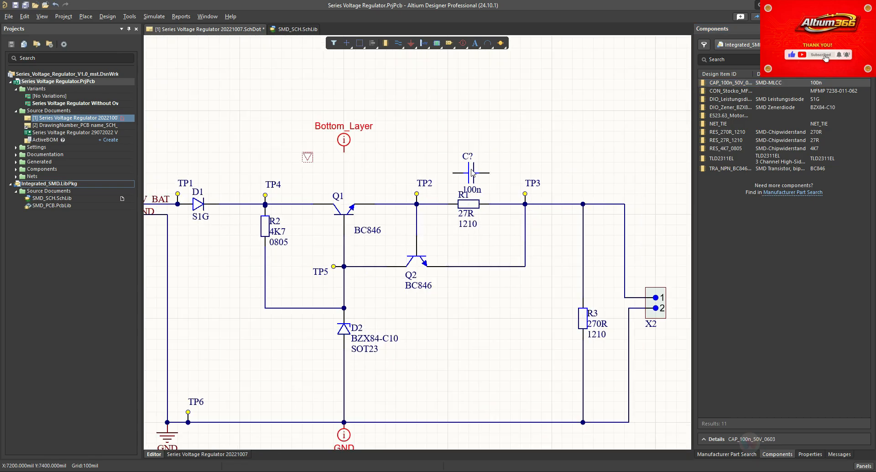
scroll(481, 173, "up", 2, "ctrl")
scroll(482, 173, "up", 1, "ctrl")
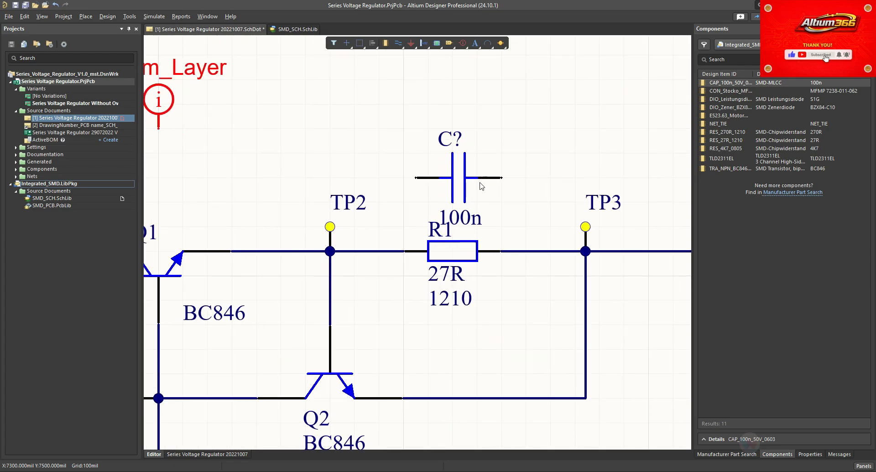
scroll(478, 160, "down", 1, "ctrl")
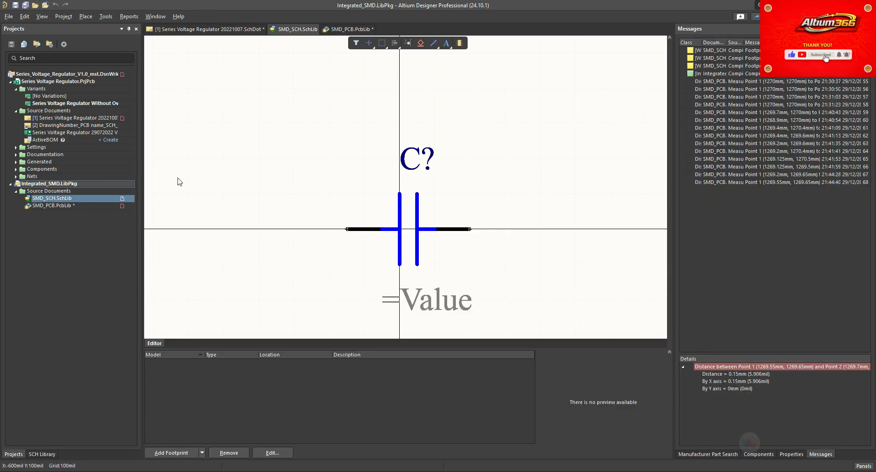
Open SMD_PCB.PcbLib and add a new blank footprint to it
double_click(49, 205)
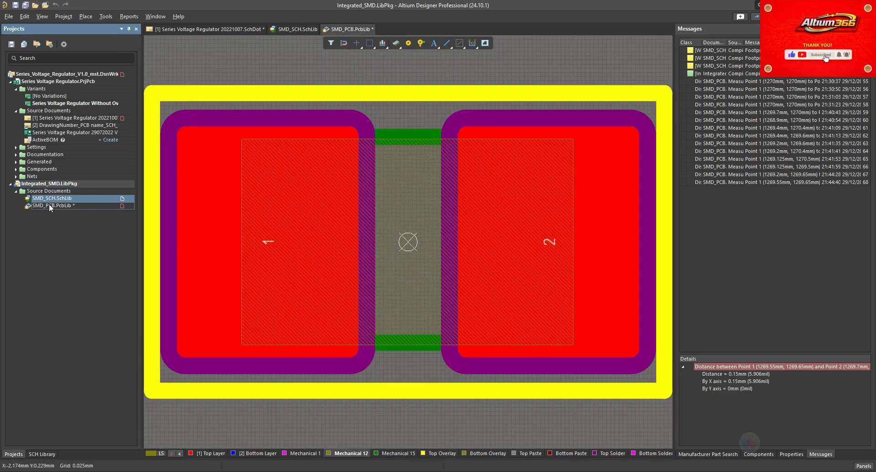
left_click(42, 454)
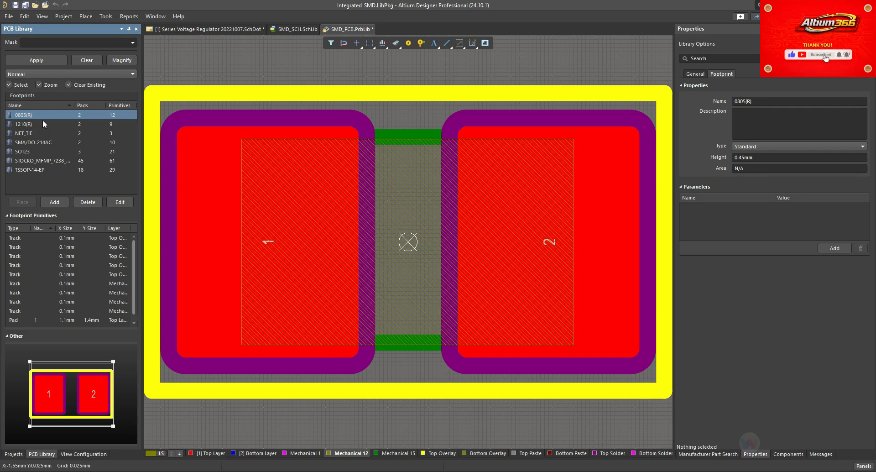
left_click(52, 202)
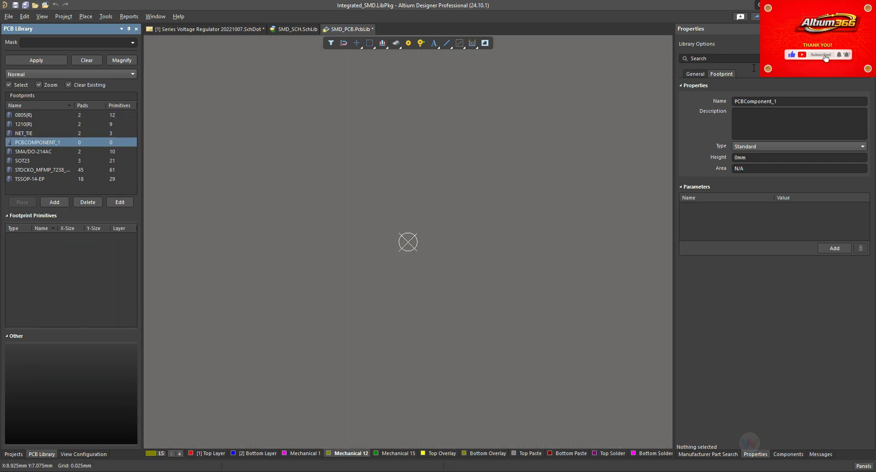
Name the new blank footprint 0603(C)
left_click(784, 102)
key("ctrl+a")
type("060")
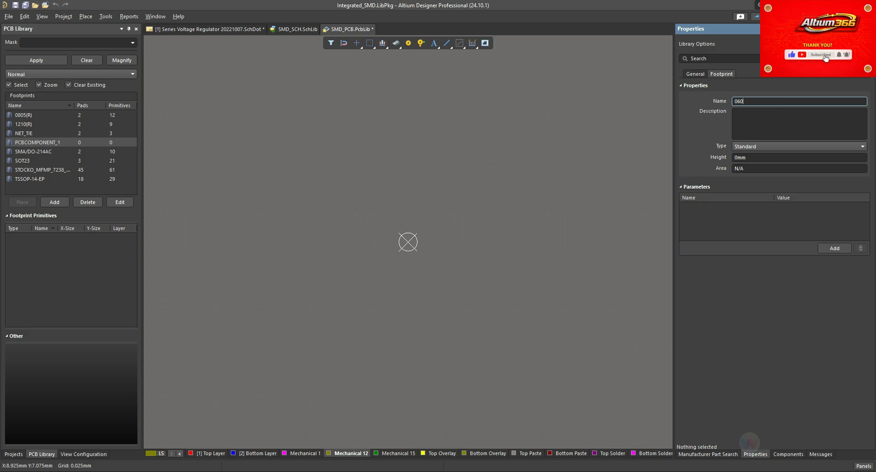
type("3(C)")
key("Tab")
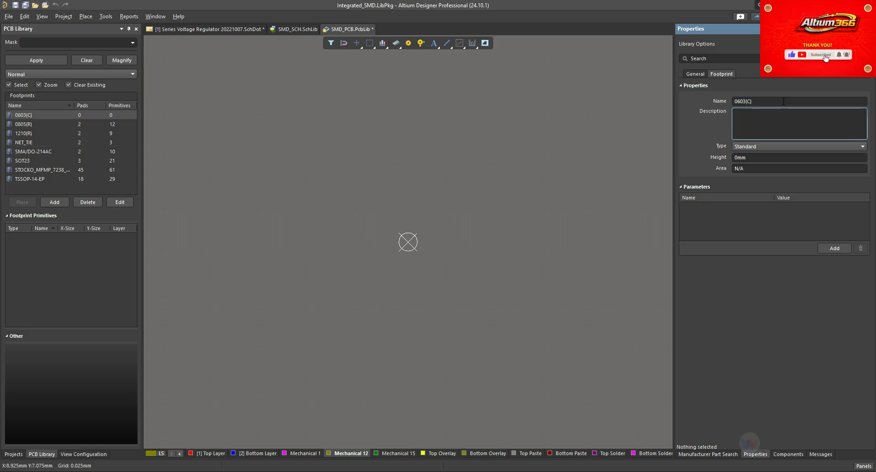
Enter the footprint description "0603(C), Body Dimension 1.6mm X 0.8mm" followed by the line "Pad lenth=0.8mm, Width= 0.9mm and Pad to pad gap=0.6mm"
type("0603(C), Body Dimens")
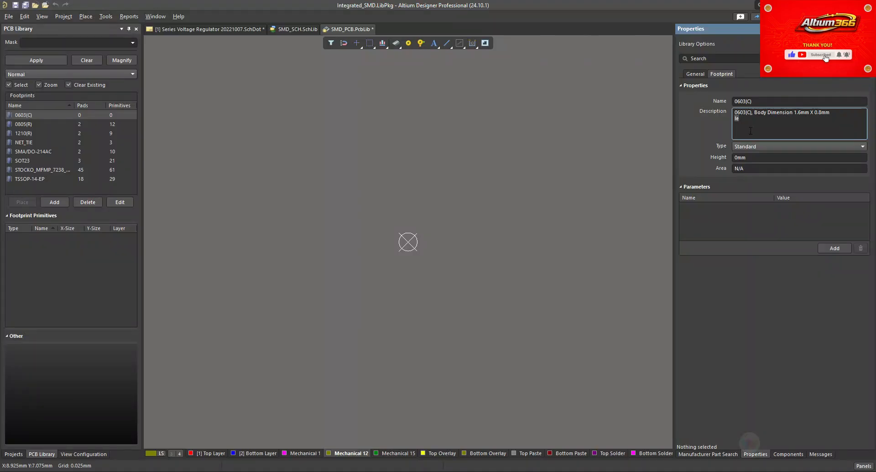
type("Pad lenth=0.8mm, Width")
type("ad to pad gap=0.6mm")
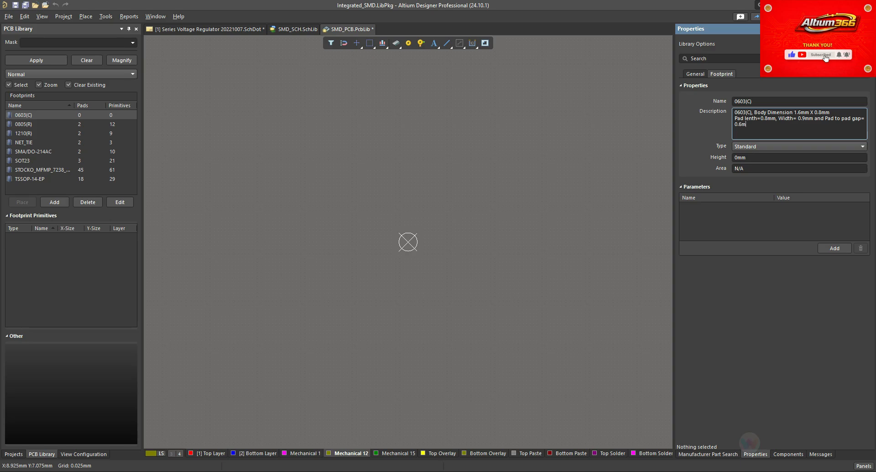
Look up the fillet values in the PowerPoint slide and add "JT= 0.3mm, JH=0.15mm and JS=0.1mm" as the description's last line
key("alt+Tab")
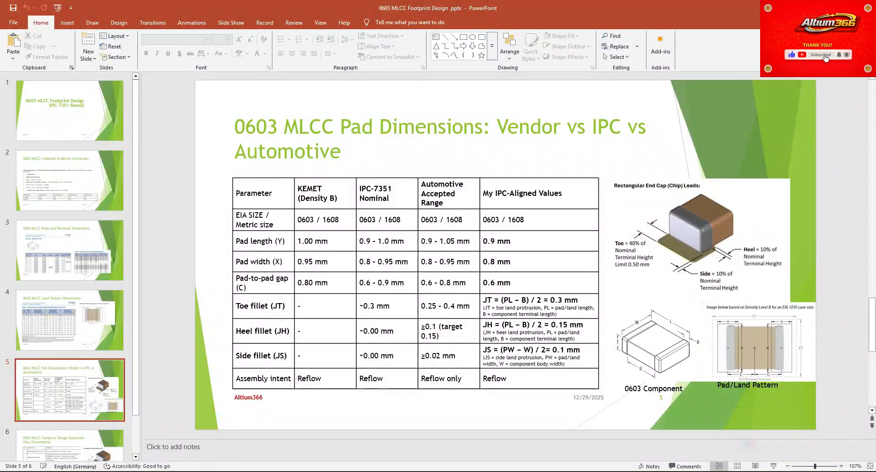
key("alt+Tab")
key("Return")
type("JT= 0.3mm,")
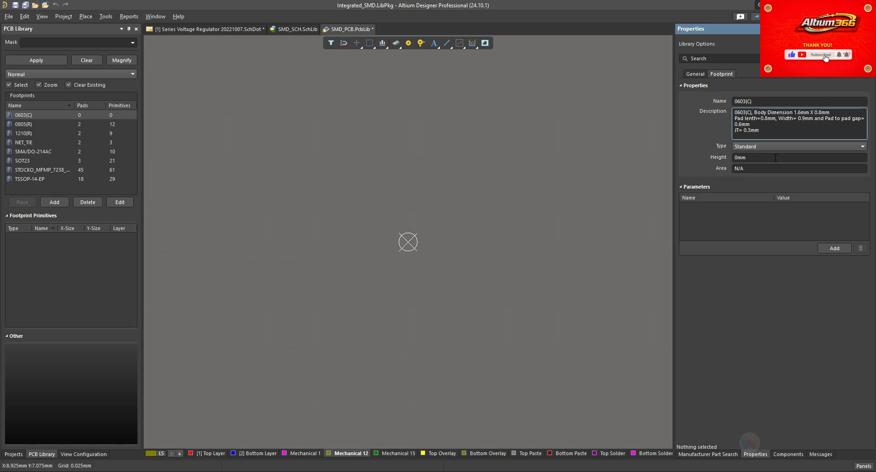
mouse_move(713, 471)
type("JH=0.15mm and JT")
type("=0.1mm")
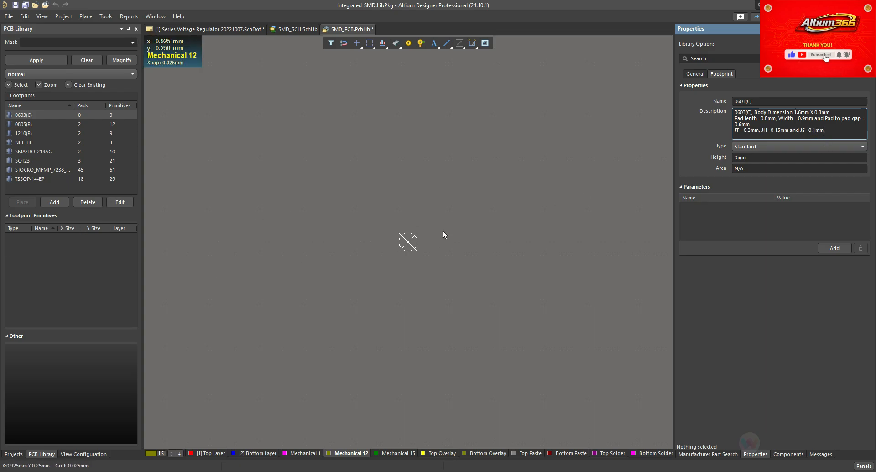
Set the footprint height to 0.8 mm and the snap grid to 0.025 mm
left_click(743, 159)
type("0.8mm")
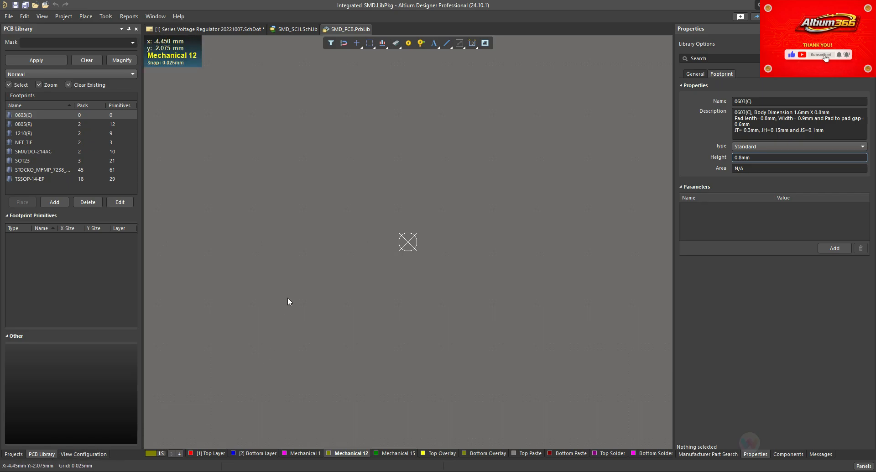
key("g")
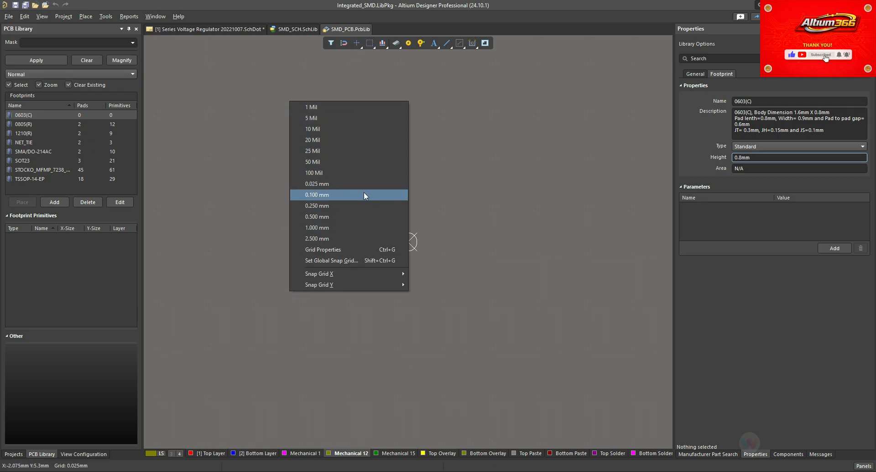
left_click(353, 181)
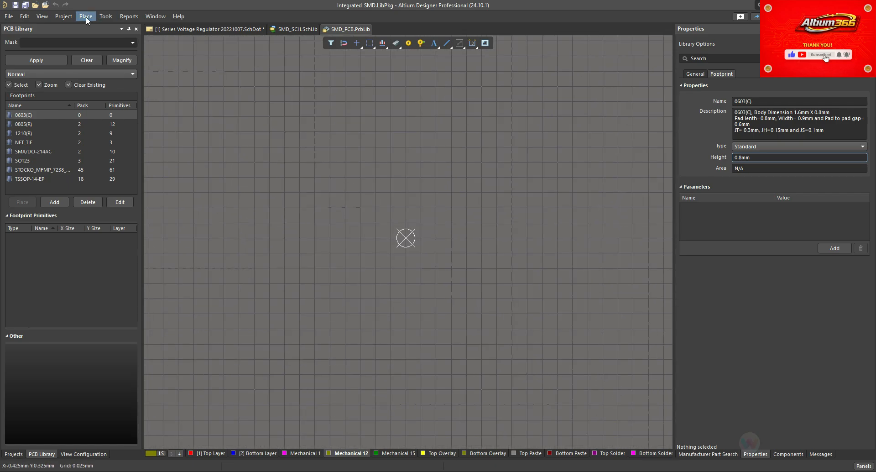
Place two pads side by side near the origin and assign both to the Top Layer
left_click(85, 16)
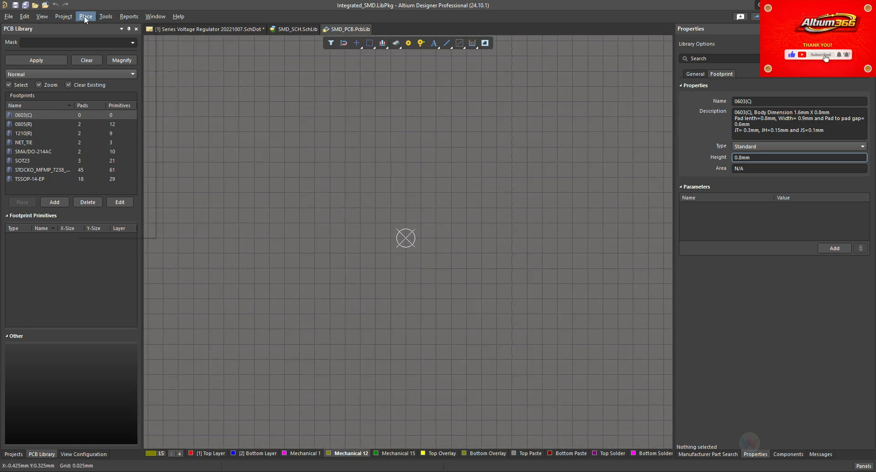
left_click(116, 154)
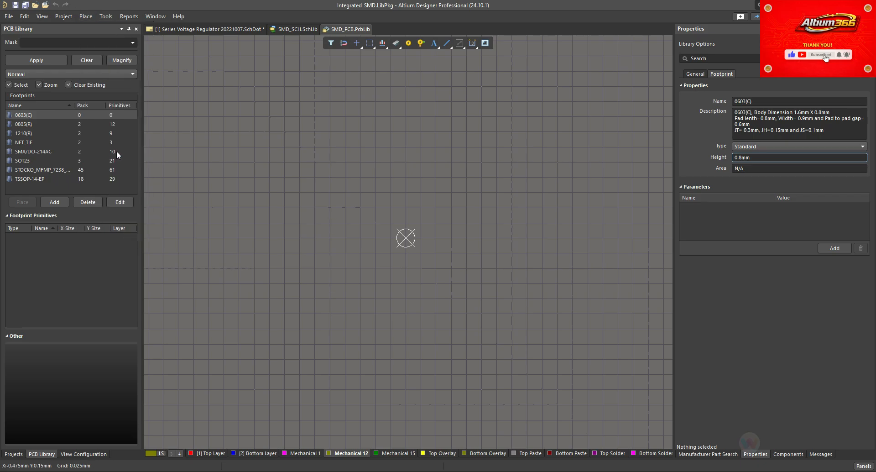
left_click(290, 240)
left_click(588, 242)
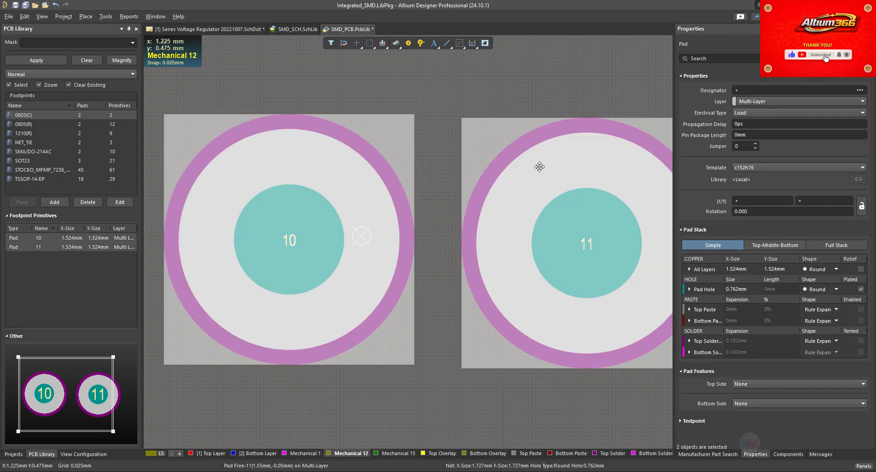
scroll(351, 122, "down", 1, "ctrl")
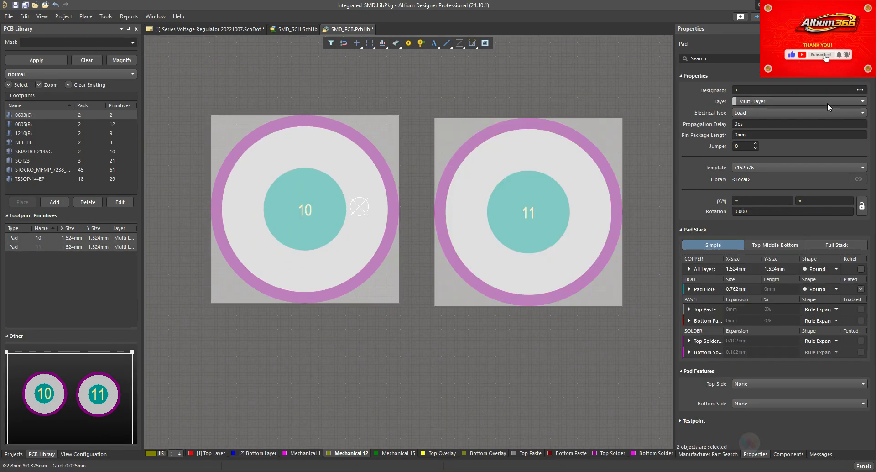
left_click(809, 101)
left_click(766, 112)
Set the designators to 1 for the left pad and 2 for the right pad
left_click(356, 224)
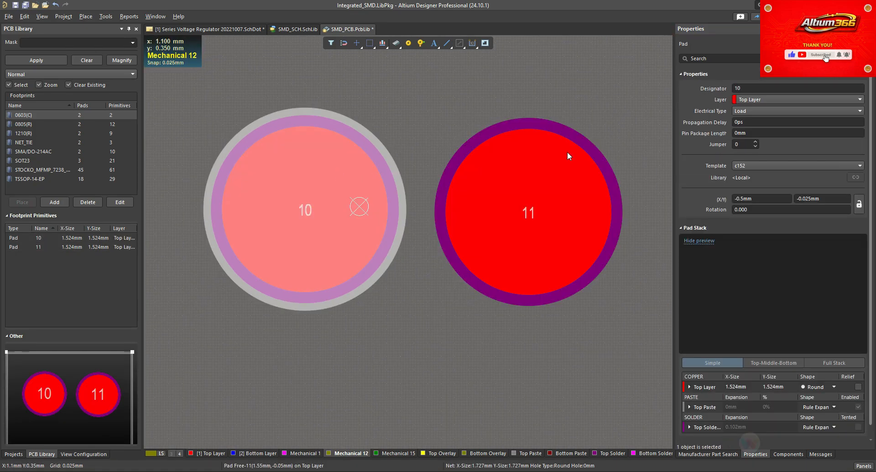
left_click(747, 87)
key("BackSpace")
left_click(542, 139)
left_click_drag(741, 88, 734, 89)
type("2")
left_click(457, 105)
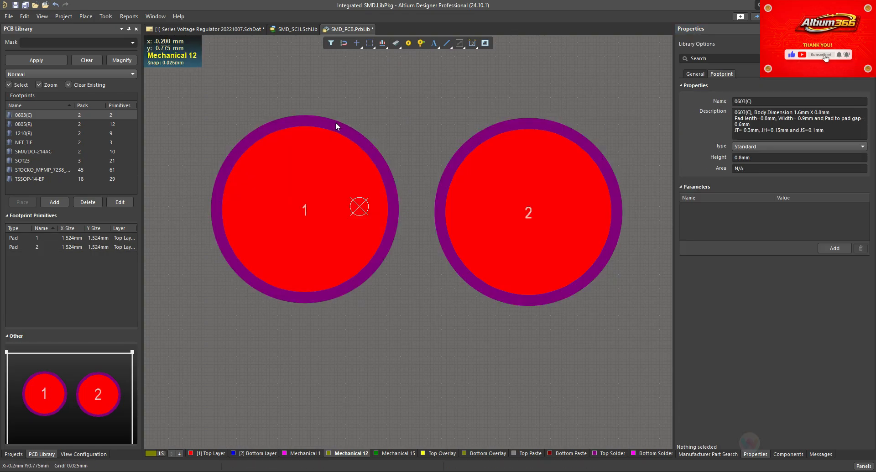
Set both pads to an X-size of 0.8 mm, a Y-size of 0.9 mm and a rounded rectangle shape
left_click(325, 129)
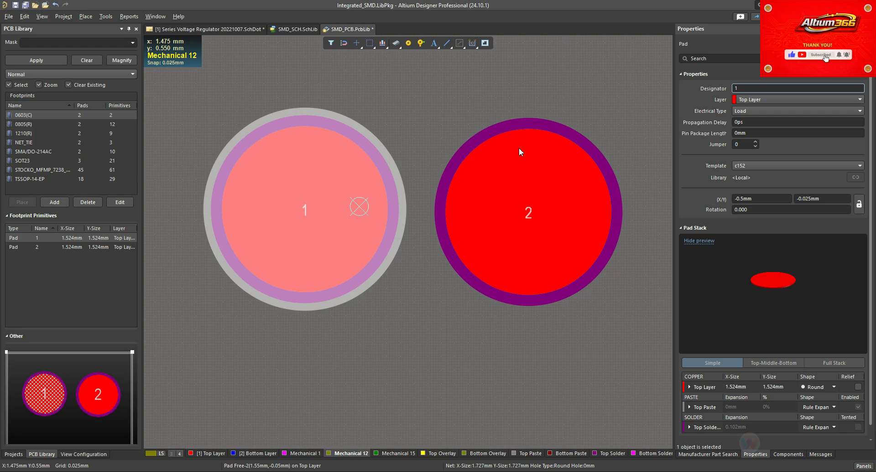
left_click(519, 151, "shift")
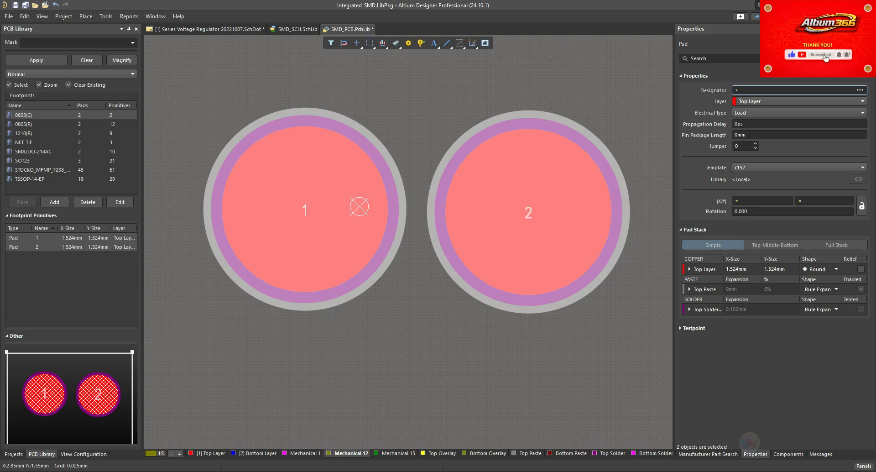
left_click(863, 466)
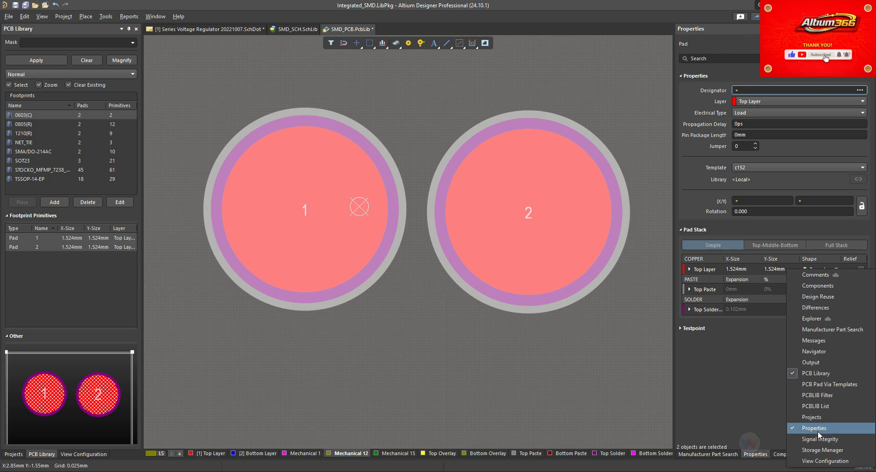
left_click(818, 431)
left_click(753, 270)
type("0.8")
key("Tab")
type("0")
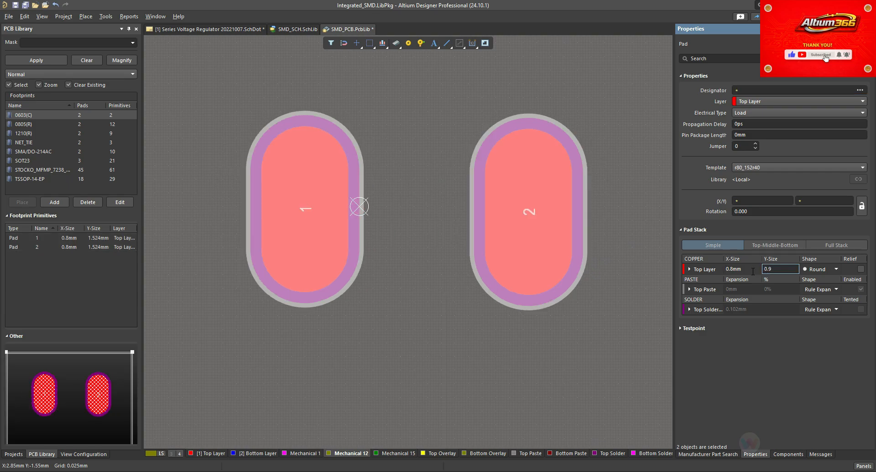
type(".9")
key("Tab")
left_click(840, 270)
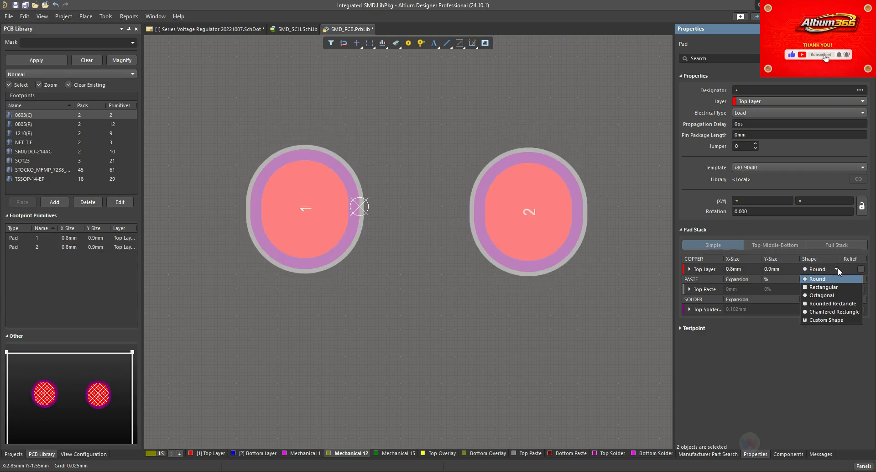
left_click(835, 307)
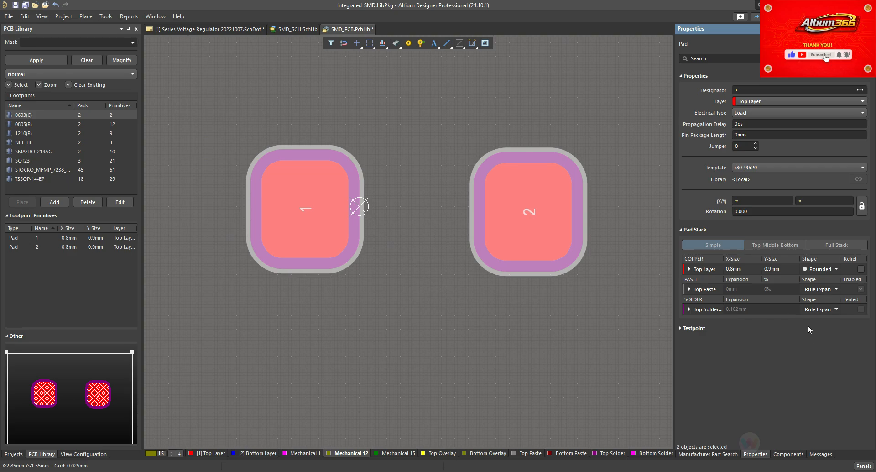
left_click(424, 229)
Move pads 1 and 2 to opposite sides of the origin, centred on its horizontal axis
scroll(324, 199, "up", 1, "ctrl")
left_click_drag(301, 211, 258, 211)
left_click_drag(571, 213, 463, 215)
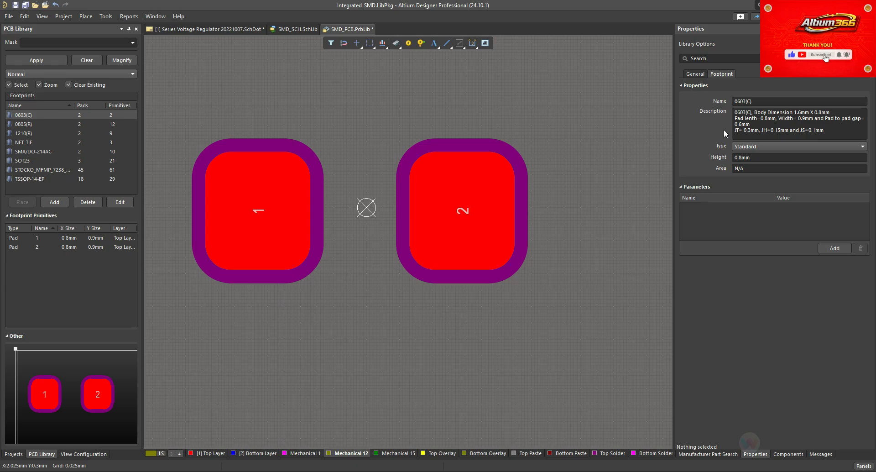
scroll(332, 171, "up", 2, "ctrl")
left_click_drag(218, 223, 235, 223)
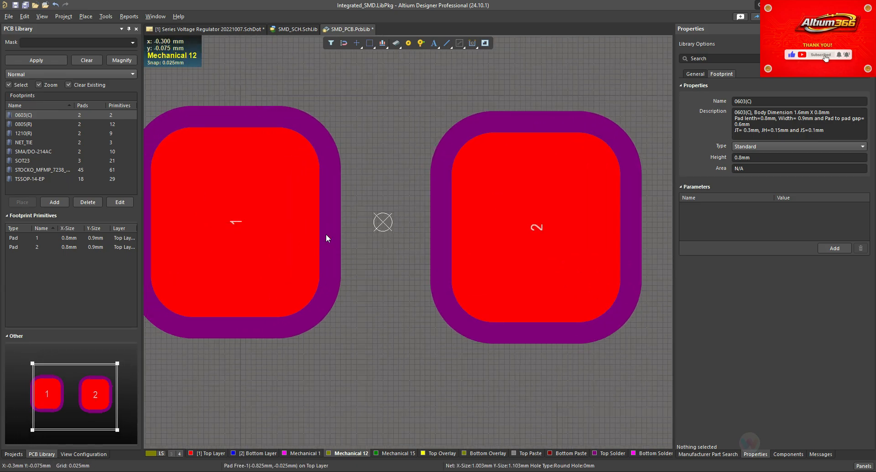
mouse_move(537, 227)
left_mouse_down()
mouse_move(536, 216)
mouse_move(542, 223)
left_mouse_up()
Measure the distance from the origin to pad 1's inner copper edge
key("ctrl+m")
left_click(385, 224)
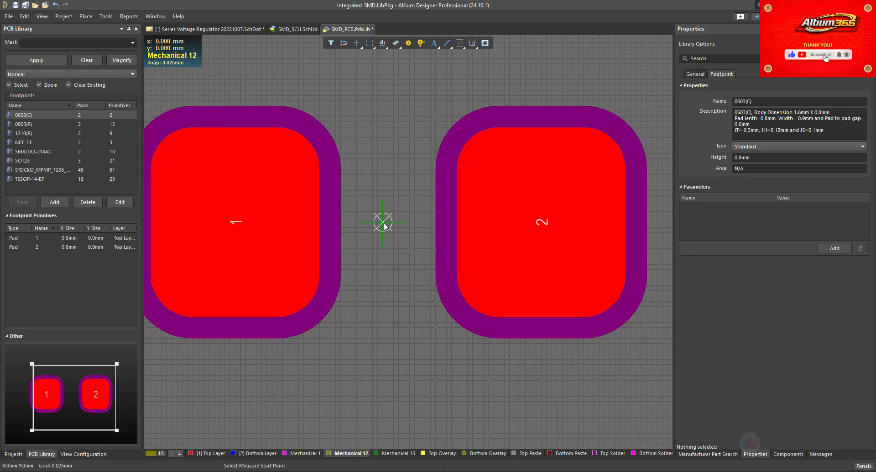
left_click(318, 222)
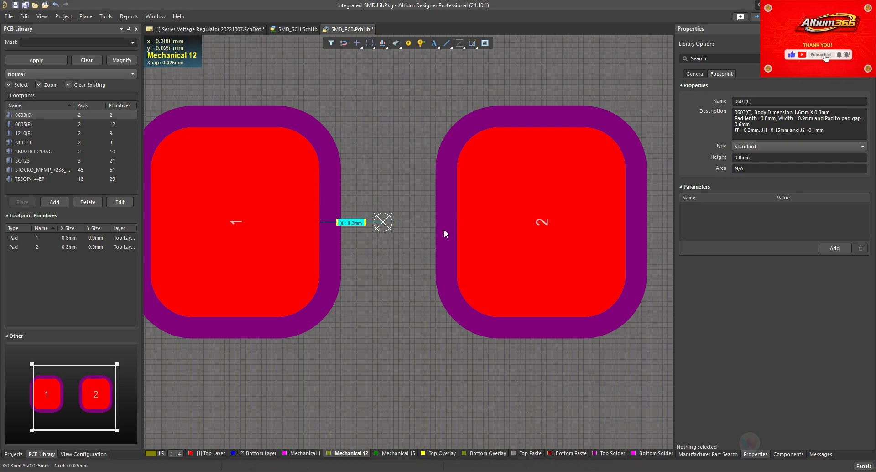
Move pad 2 until its inner edge is 0.3 mm from the origin, checking the distance by measurement, and save the library
scroll(442, 219, "up", 1, "ctrl")
left_click_drag(494, 218, 563, 224)
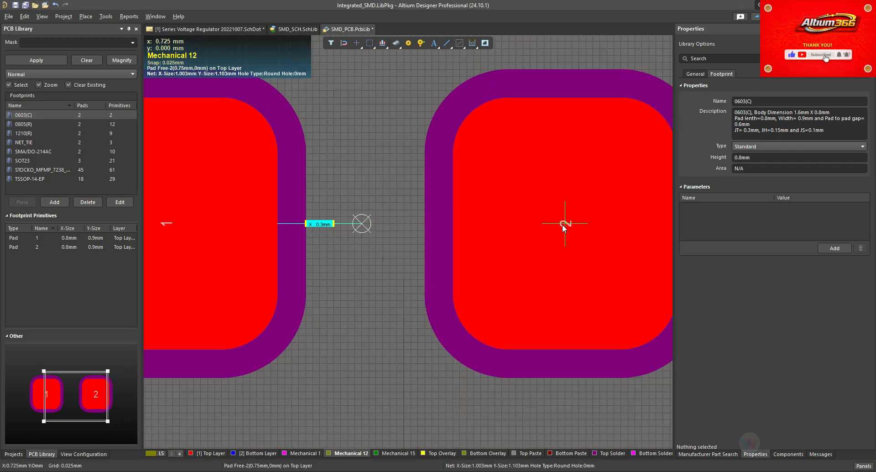
left_click(453, 223)
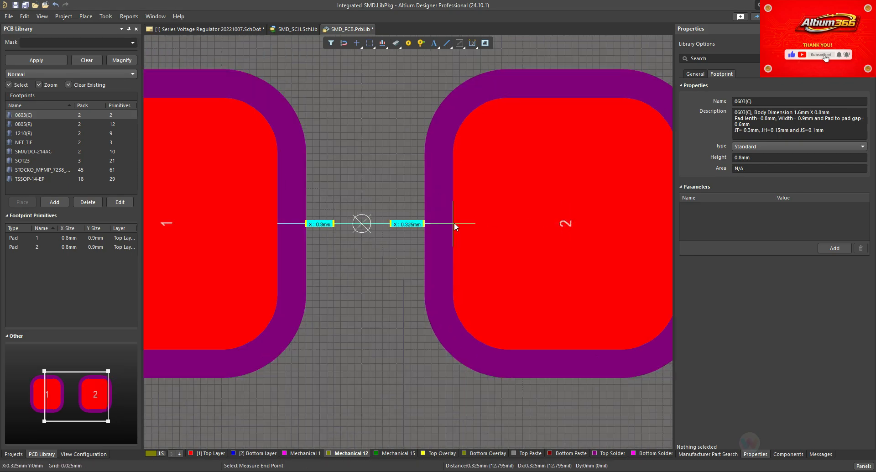
key("Escape")
left_click_drag(502, 209, 558, 224)
key("ctrl+m")
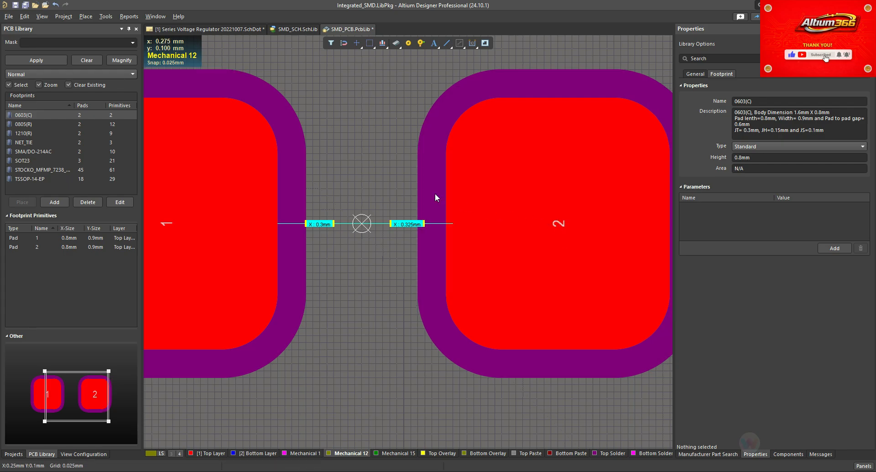
left_click(362, 224)
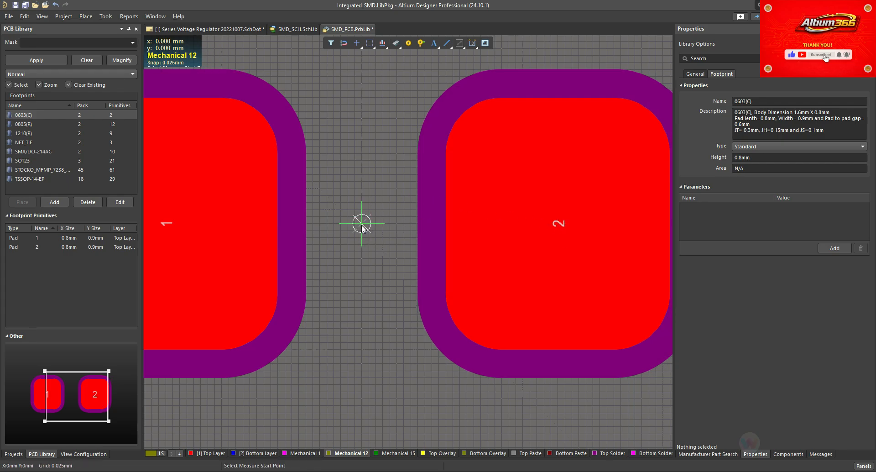
left_click(445, 223)
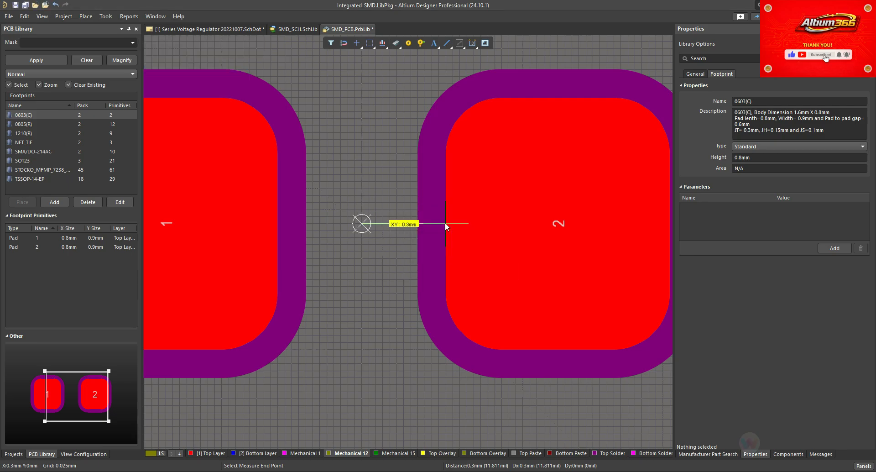
key("Escape")
scroll(400, 212, "down", 2, "ctrl")
key("ctrl+s")
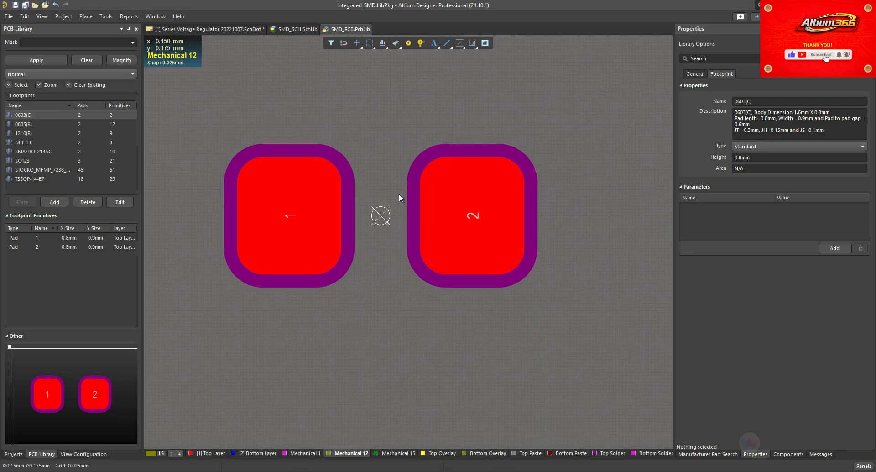
Check pad 1's position, size and shape in its properties
scroll(326, 169, "up", 1, "ctrl")
left_click(323, 172)
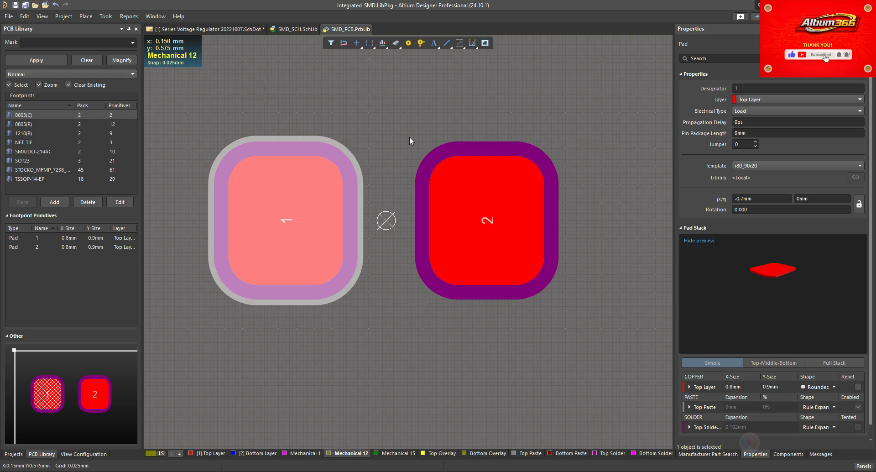
left_click(363, 161)
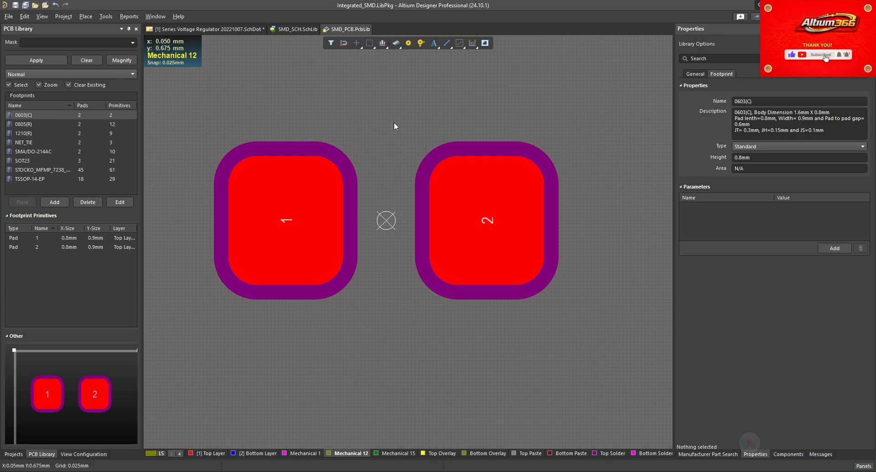
Draw a closed rectangular outline around both pads with 0.1 mm lines on the Top Overlay layer, and save the library
left_click(87, 17)
left_click(119, 117)
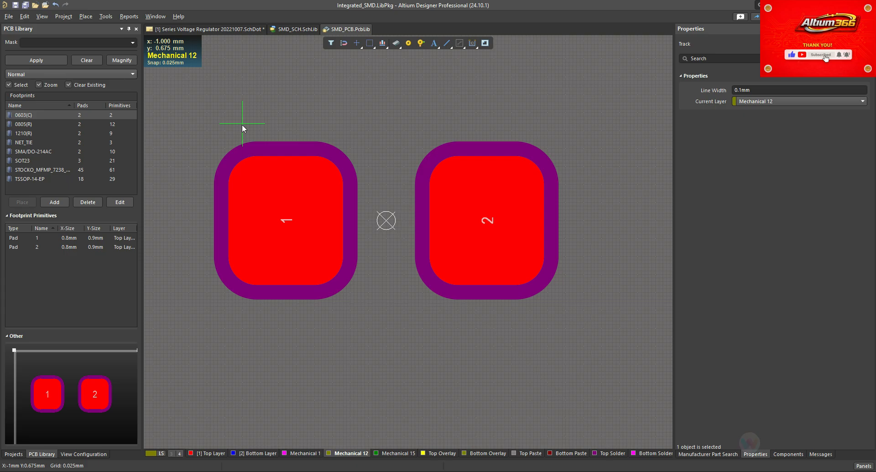
key("Tab")
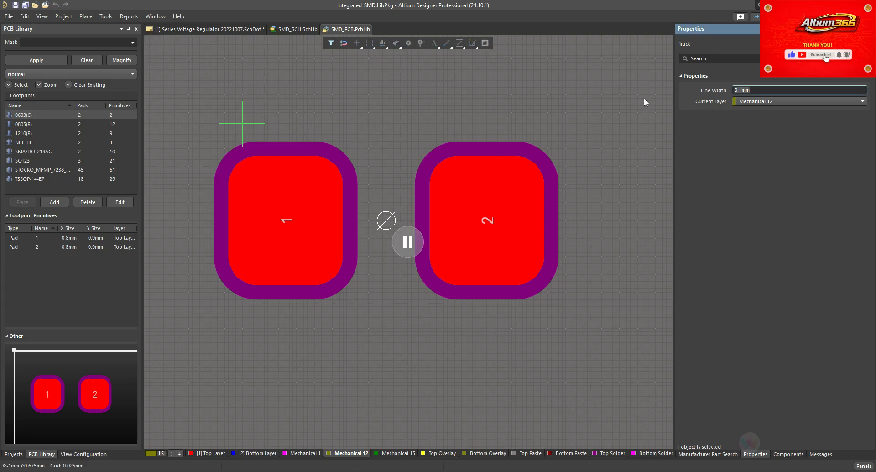
left_click(785, 99)
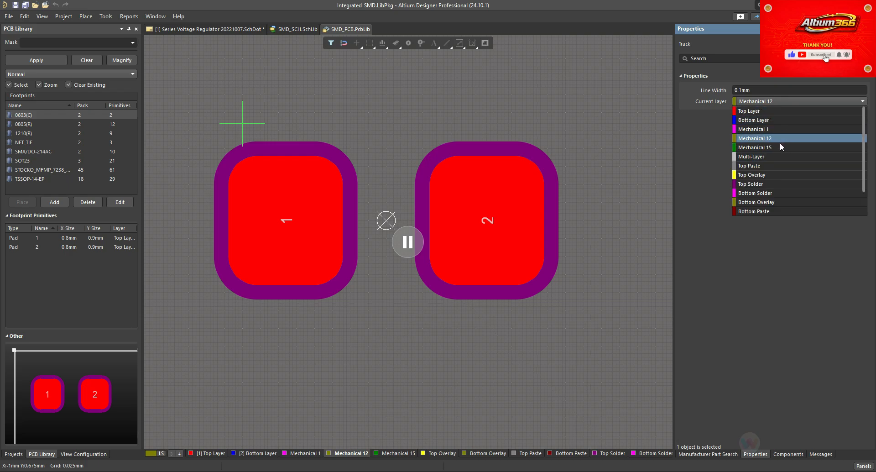
left_click(783, 174)
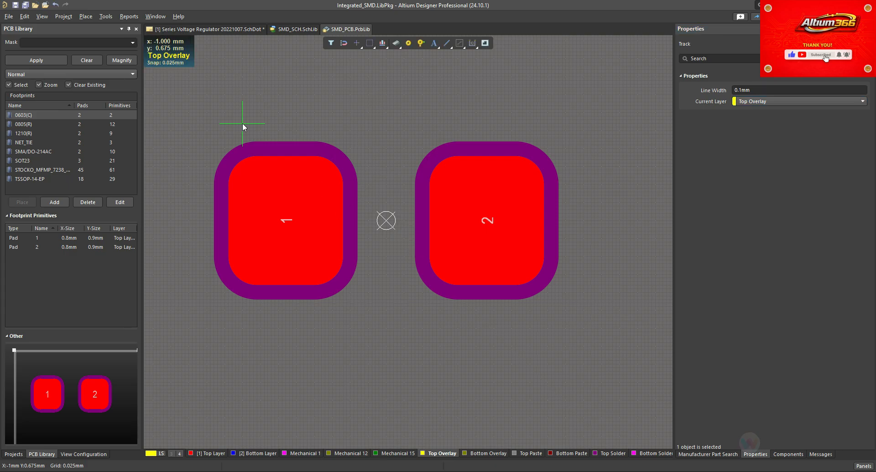
left_click(212, 135)
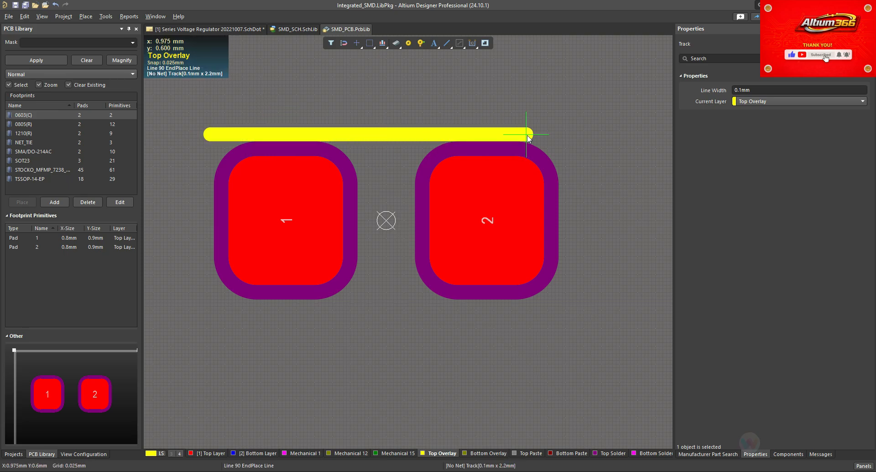
left_click(566, 265)
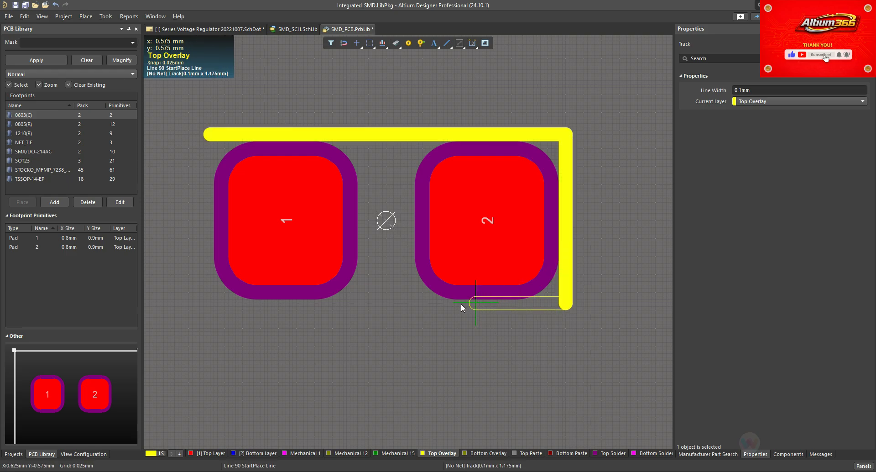
left_click(207, 307)
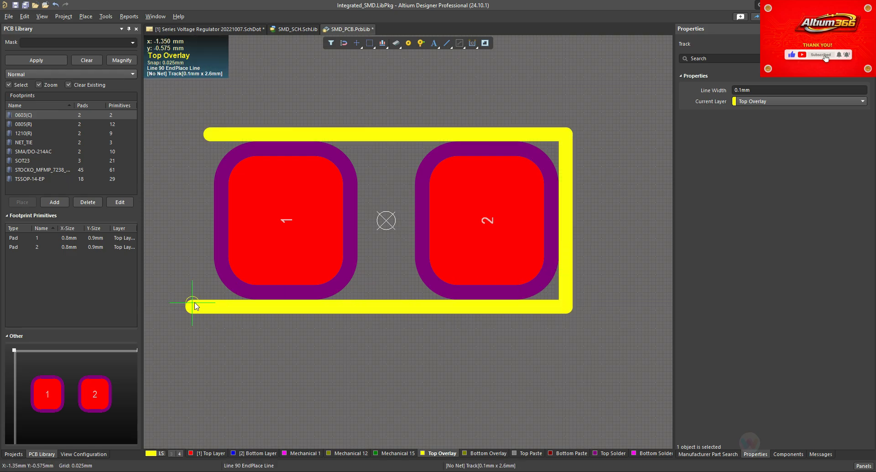
left_click(207, 135)
right_click(208, 136)
right_click(208, 136)
key("ctrl+s")
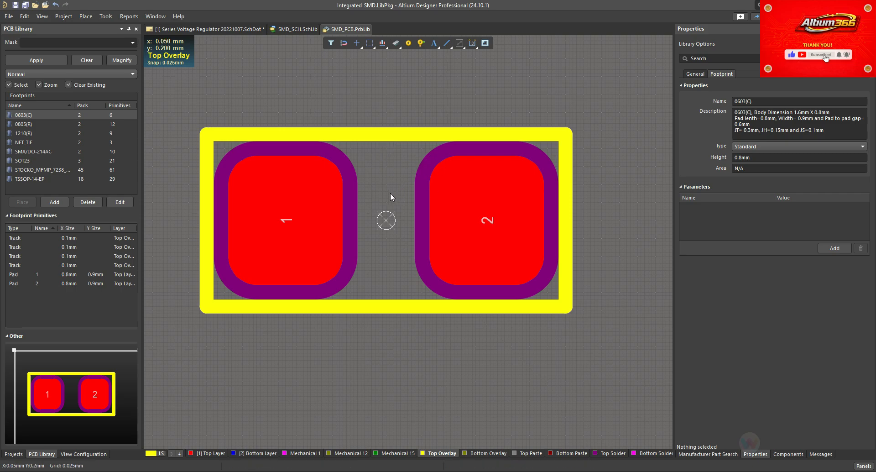
Place the 3D body from 0603_(C).STEP centred on the footprint origin and save the library
left_click(86, 16)
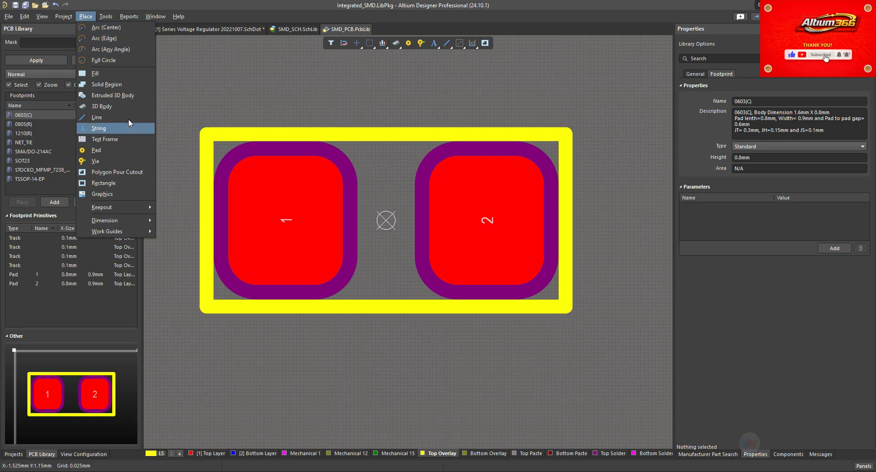
left_click(119, 106)
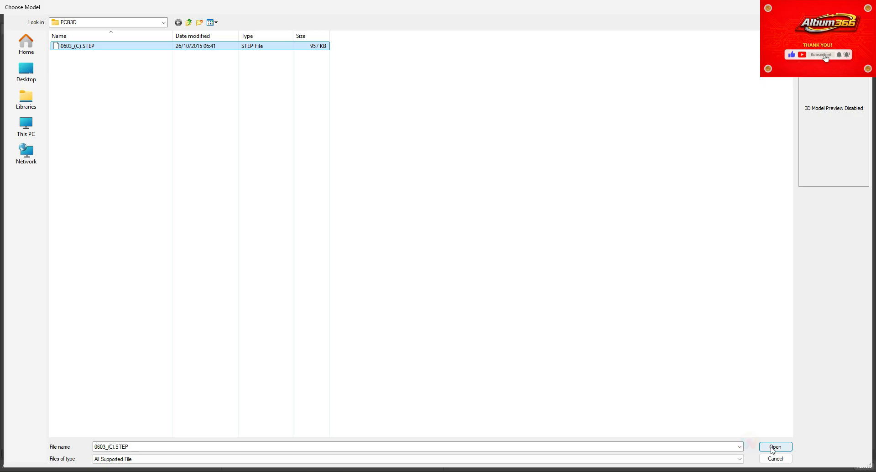
left_click(775, 447)
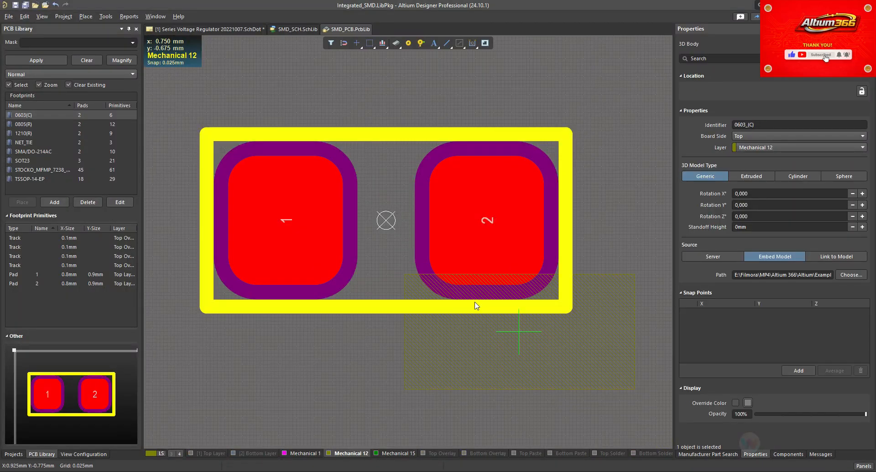
left_click(388, 222)
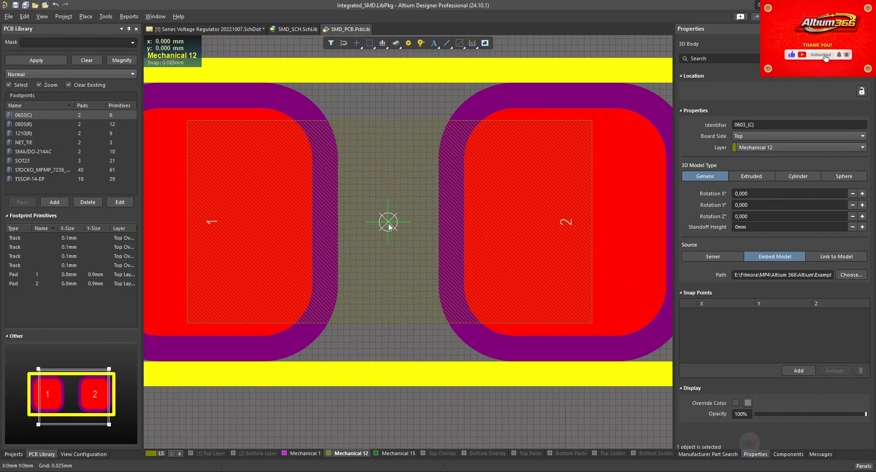
scroll(385, 221, "up", 5, "ctrl")
scroll(386, 221, "down", 5, "ctrl")
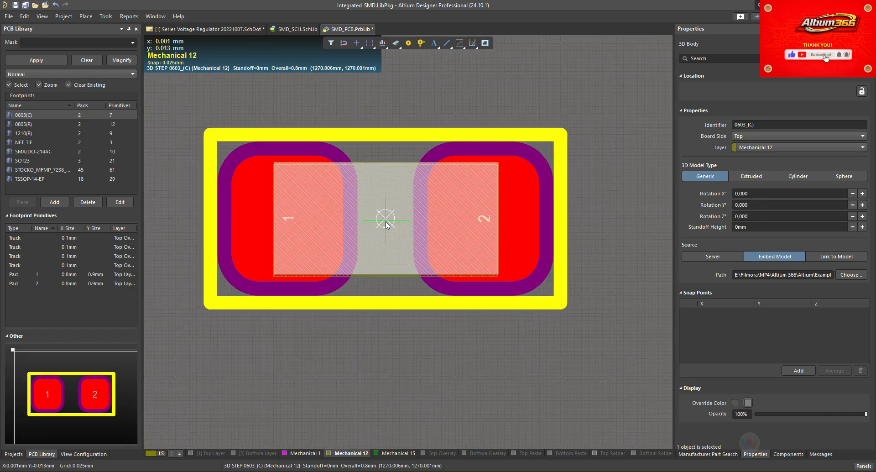
left_click(417, 325)
key("ctrl+s")
Inspect the 0603 body on its pads in 3D, and return to the 2D layout
key("3")
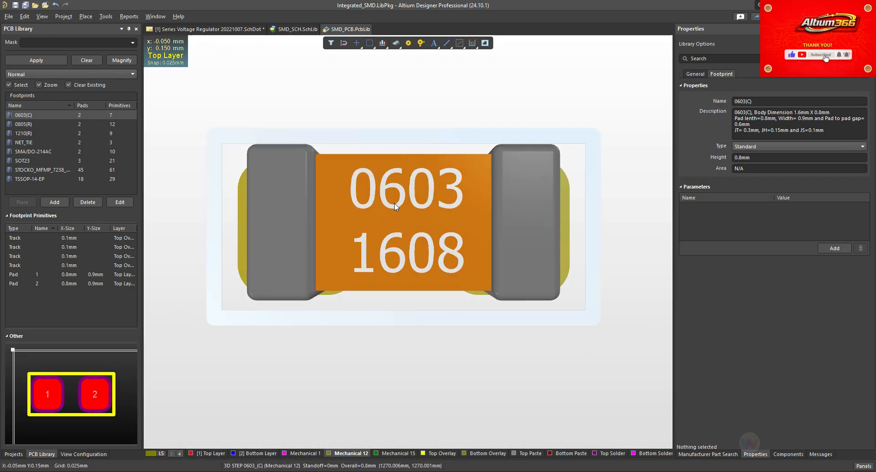
right_click_drag(393, 251, 374, 222, "shift")
key("0")
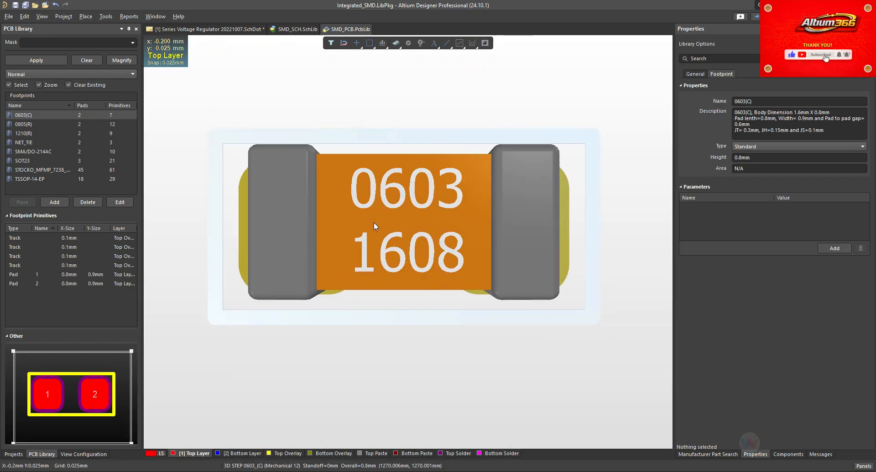
key("2")
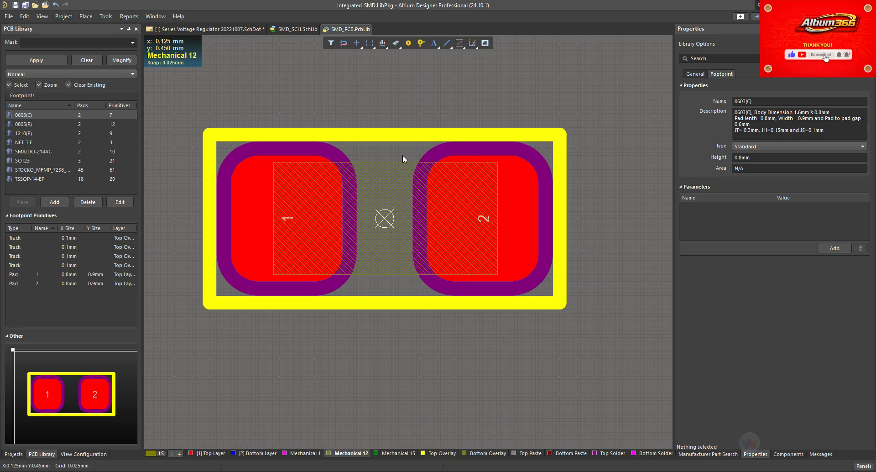
Draw a horizontal 0.1 mm wide line about 1.475 mm long on Mechanical 15, just above the 3D body
left_click(89, 16)
left_click(115, 117)
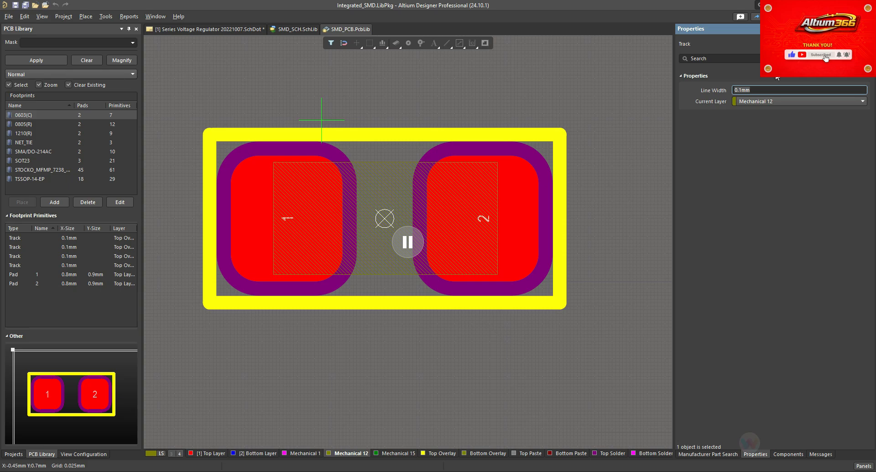
left_click(767, 101)
left_click(756, 120)
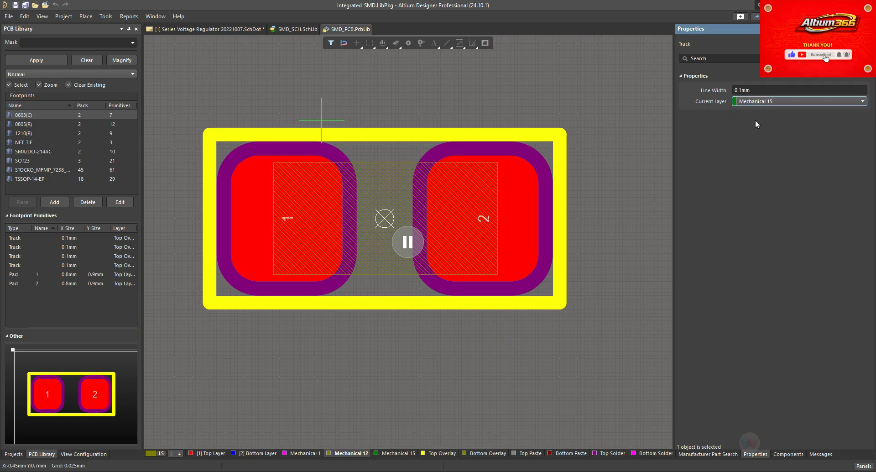
left_click(281, 148)
left_click(491, 146)
right_click(490, 147)
Set the Mechanical 15 line's length to 1.75 mm and centre it horizontally on the origin
left_click(411, 148)
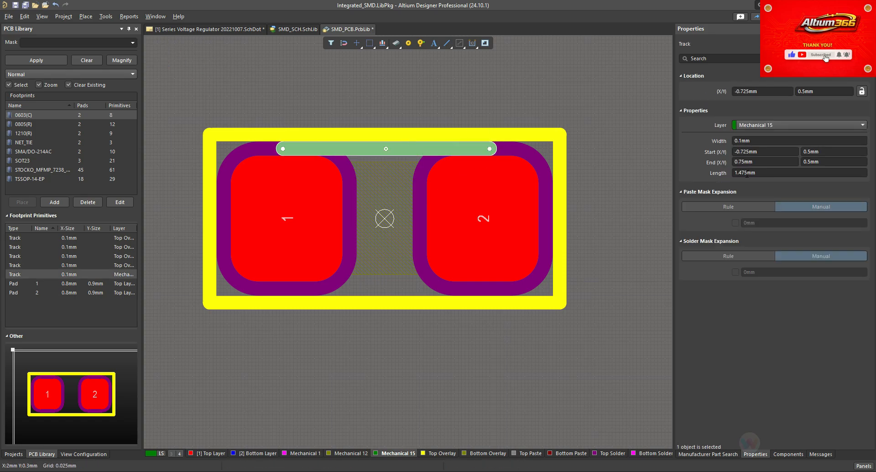
left_click(768, 173)
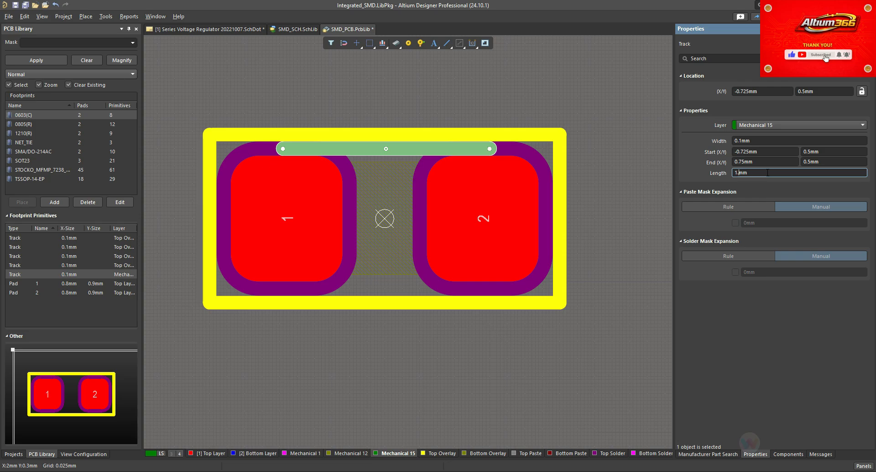
key("Return")
left_click_drag(413, 148, 510, 149)
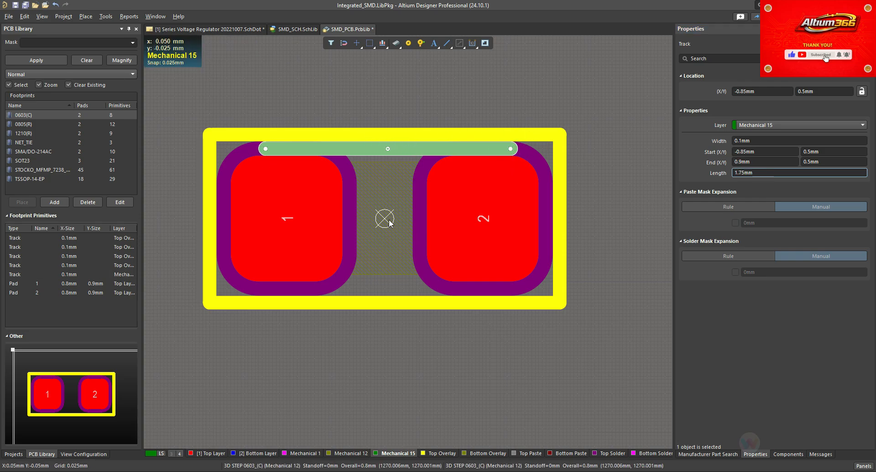
left_click_drag(420, 148, 416, 149)
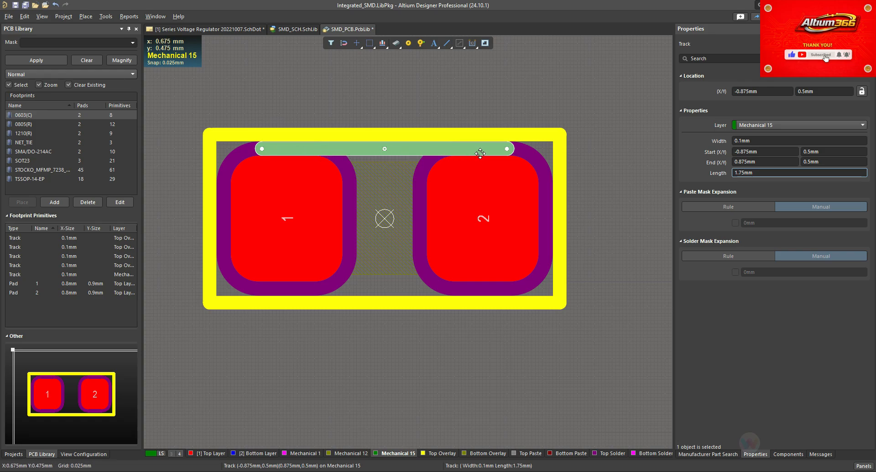
Copy the Mechanical 15 line and place the duplicate below the 3D body at Y -0.5 mm
key("ctrl+c")
left_click(458, 145)
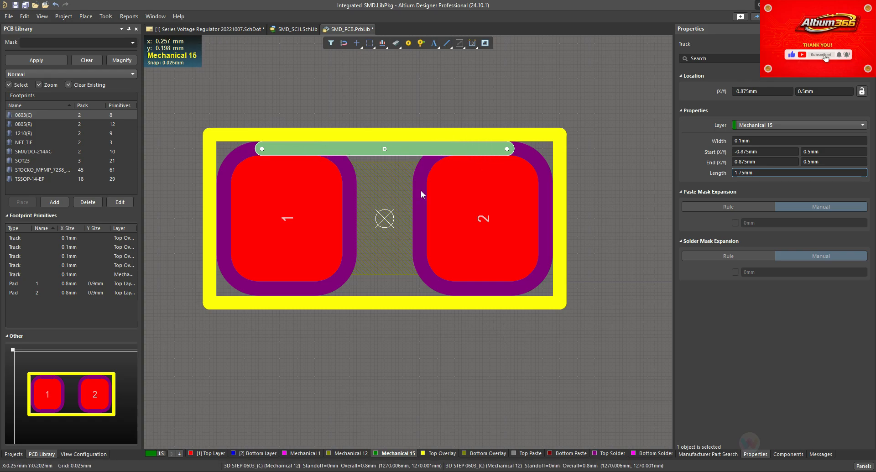
key("ctrl+v")
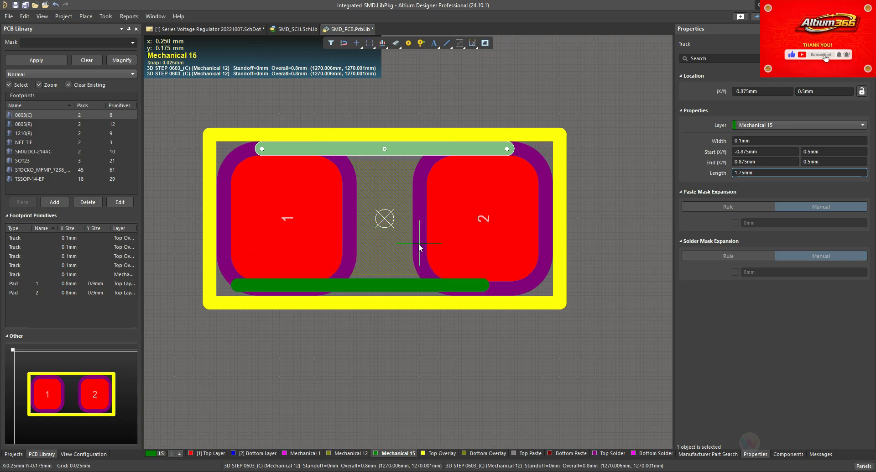
left_click(442, 247)
left_click_drag(376, 290, 402, 289)
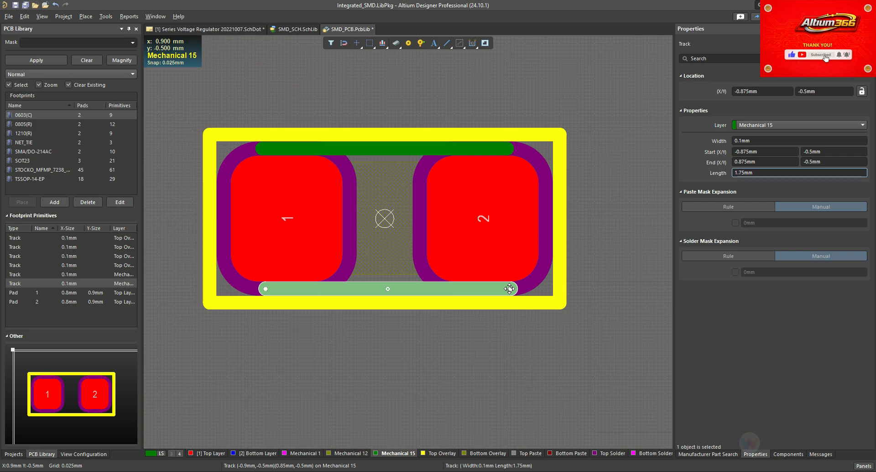
Align the lower Mechanical 15 line with the upper one, from X -0.875 mm to 0.875 mm, and save the library
left_click(753, 153)
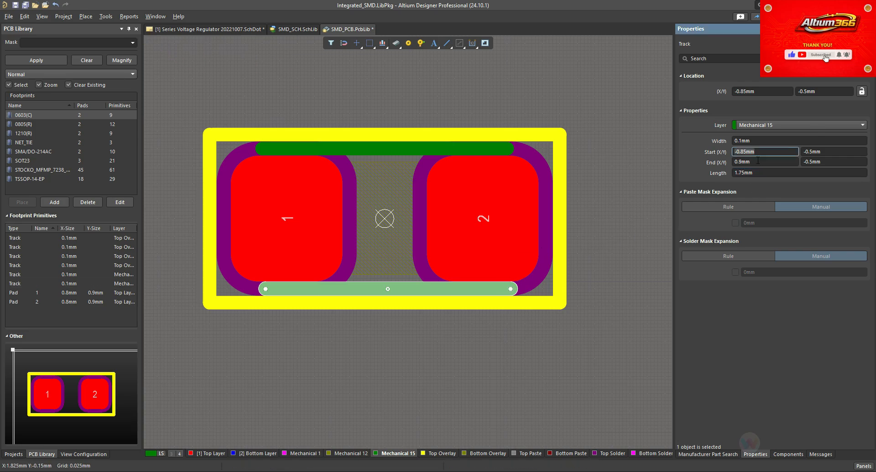
left_click(412, 290)
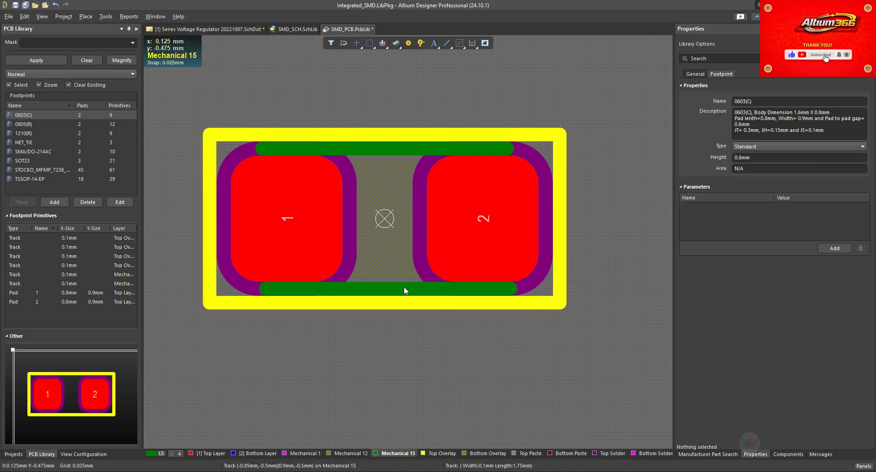
left_click(404, 286)
left_click_drag(507, 288, 506, 289)
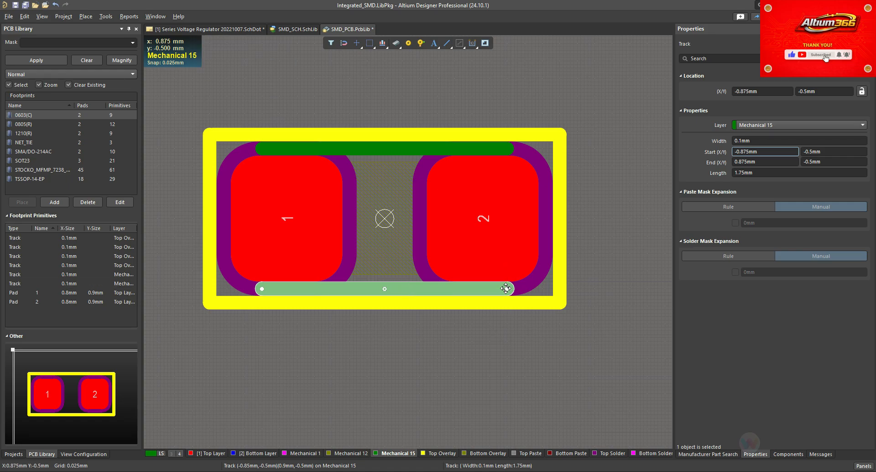
left_click(384, 250)
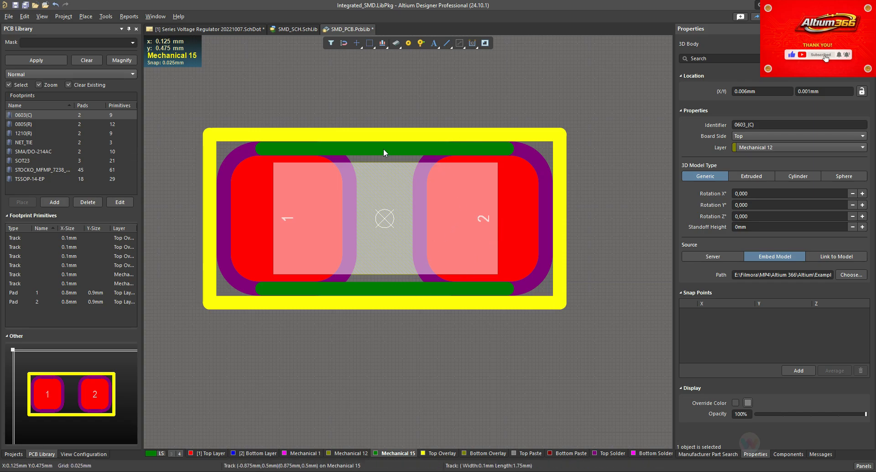
key("ctrl+s")
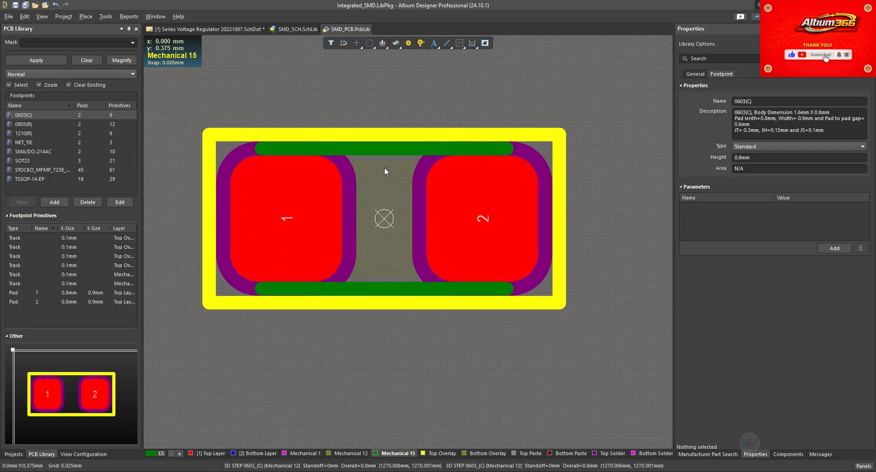
Check the properties of the upper Top Overlay track, the upper Mechanical 15 line and the 3D body
left_click(540, 135)
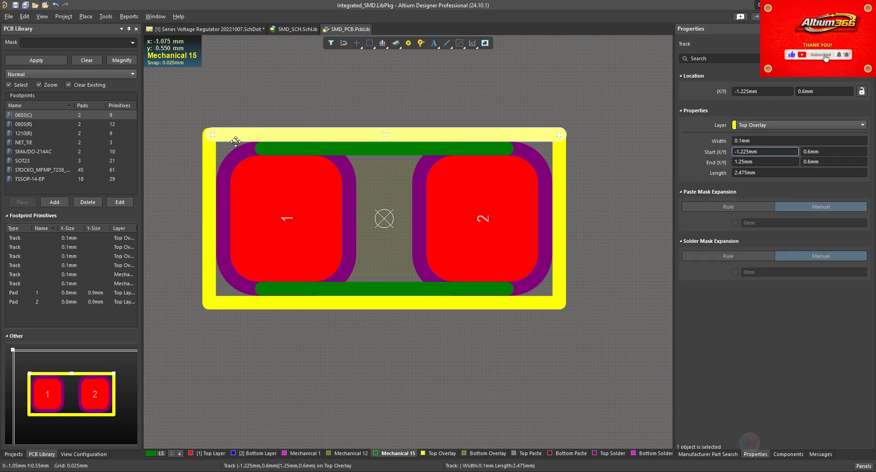
left_click(392, 169)
left_click(389, 149)
left_click(386, 176)
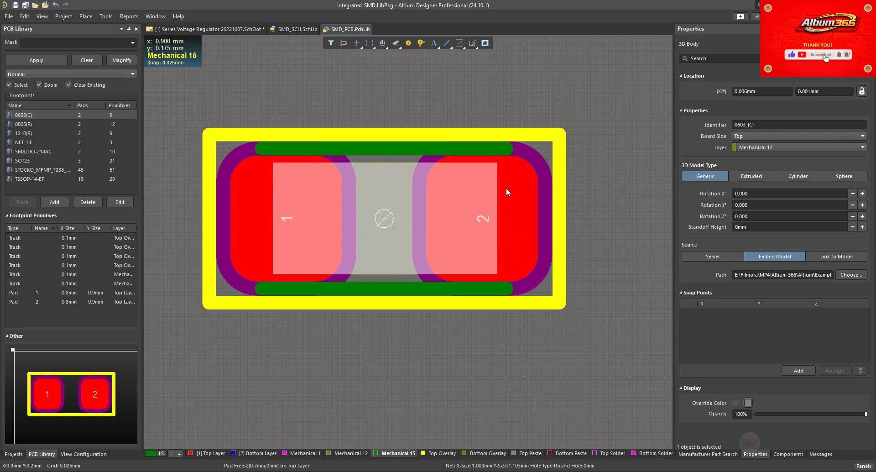
Check the footprint in 3D, return to 2D with Top Layer active, and review the footprint's description against the 3D body
key("3")
key("2")
key("KP_Multiply")
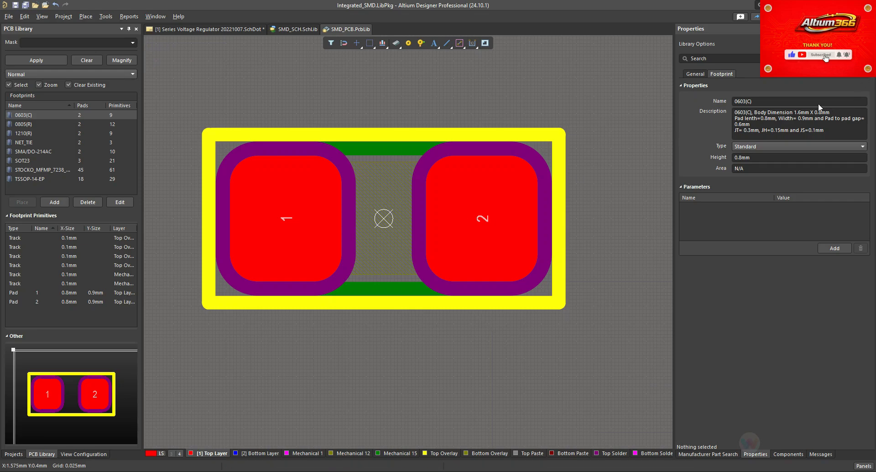
left_click(829, 133)
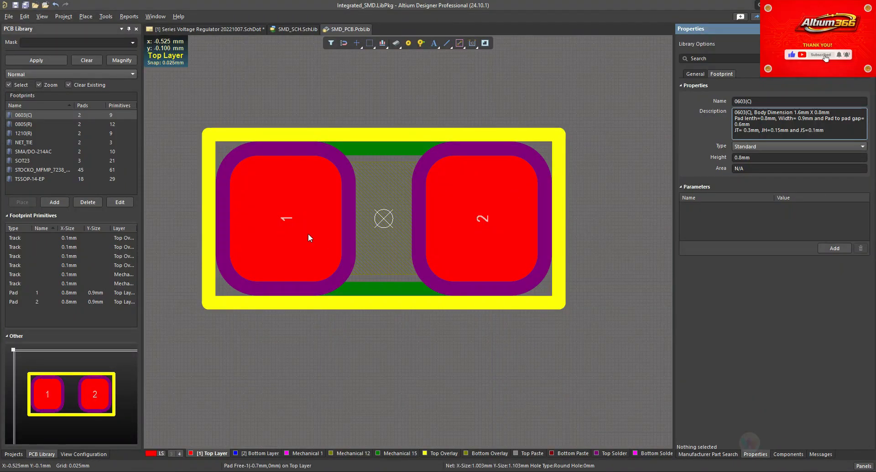
left_click(363, 183)
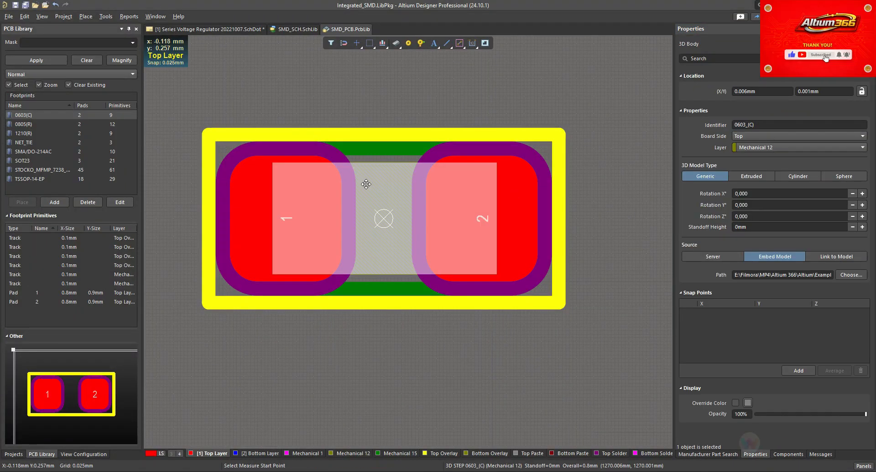
scroll(274, 274, "up", 3, "ctrl")
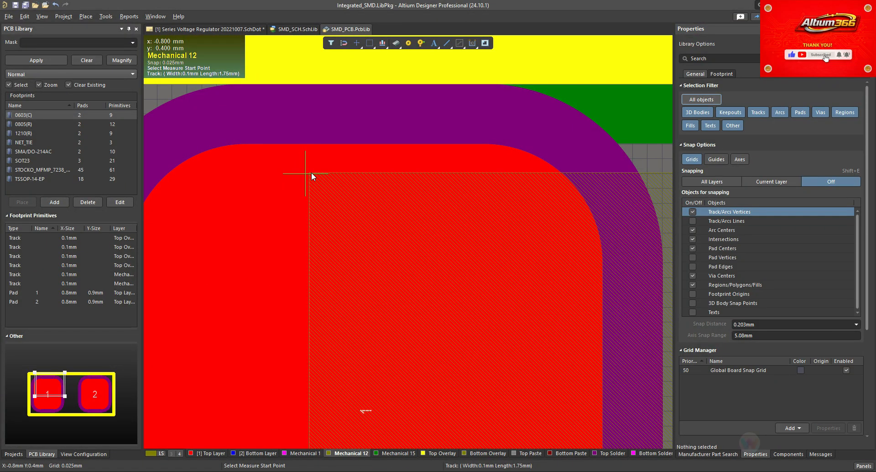
scroll(311, 173, "down", 3, "ctrl")
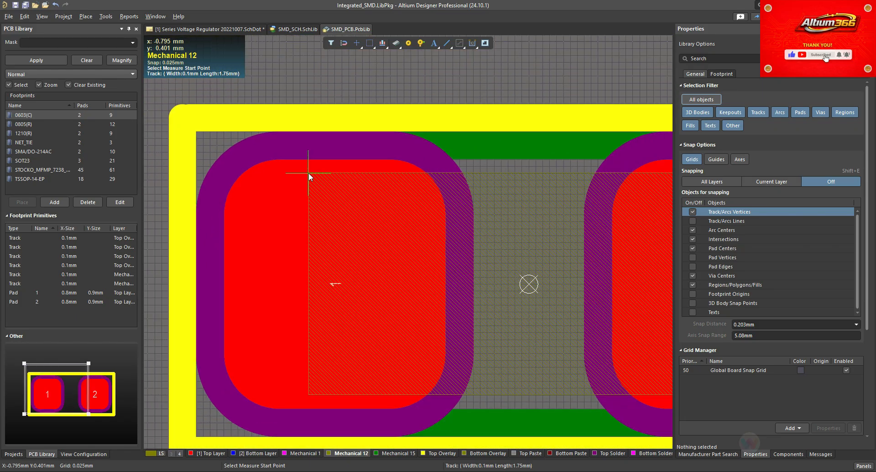
scroll(309, 173, "down", 1, "ctrl")
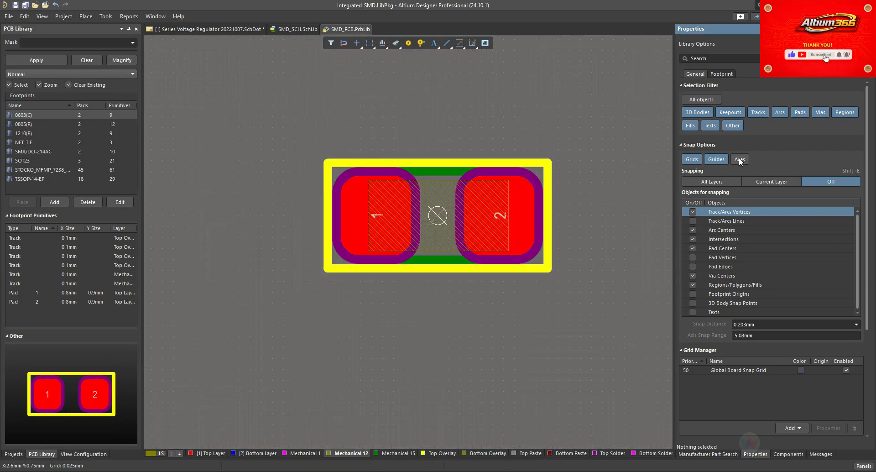
scroll(429, 206, "up", 3, "ctrl")
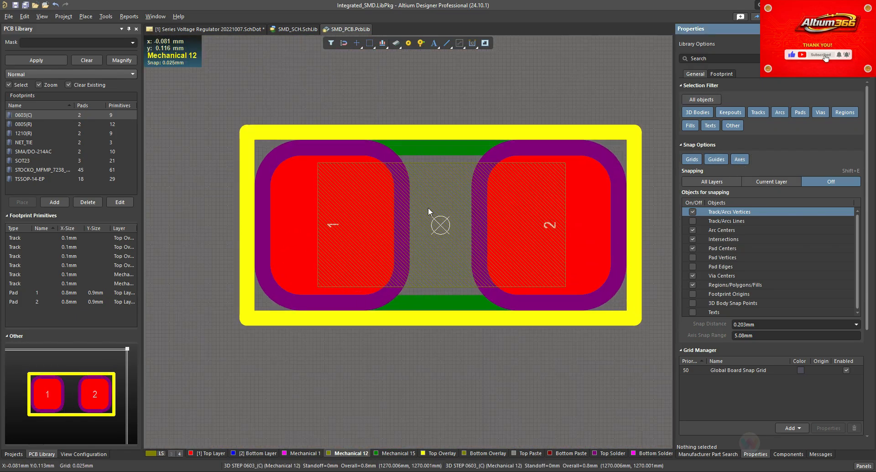
scroll(315, 286, "up", 4, "ctrl")
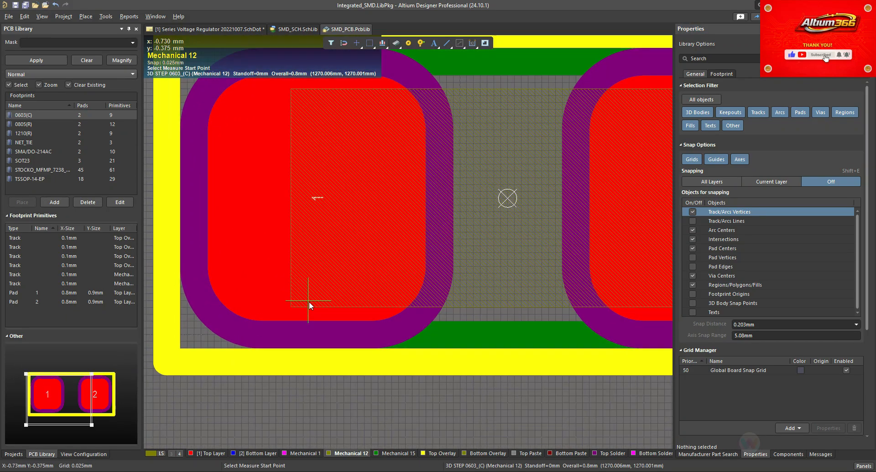
scroll(289, 306, "down", 4, "ctrl")
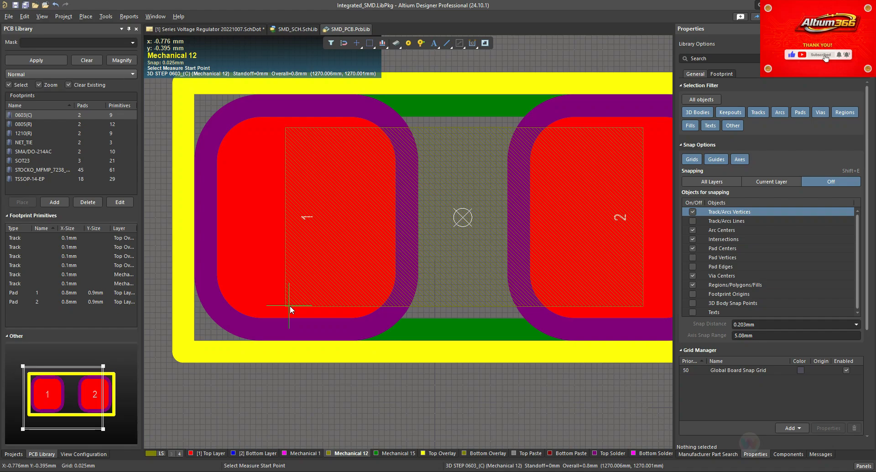
key("Escape")
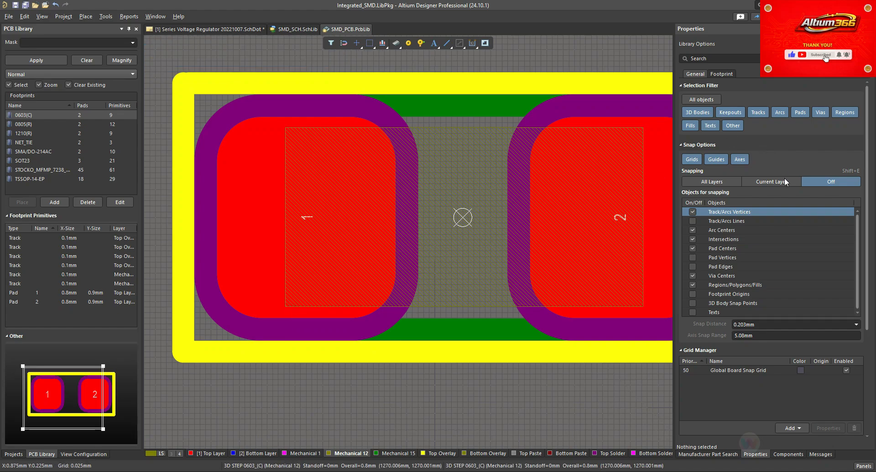
Set object snapping to all layers and enable 3D Body Snap Points as a snap target
left_click(709, 182)
key("ctrl+m")
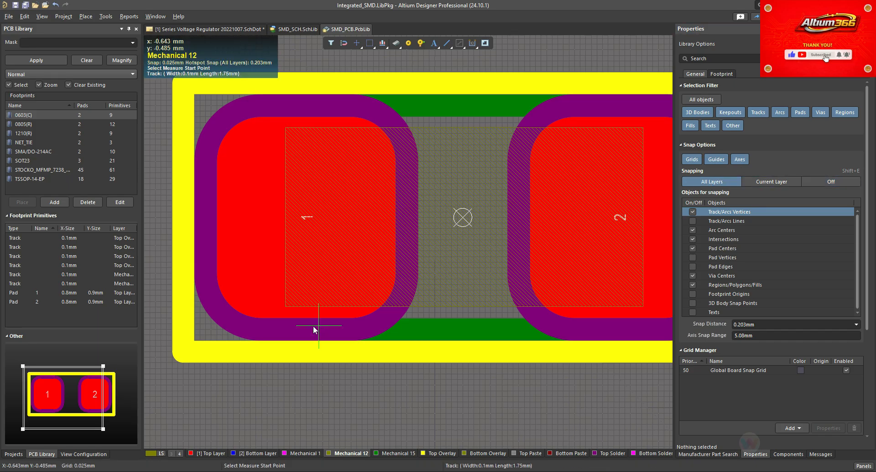
key("Escape")
left_click(293, 299)
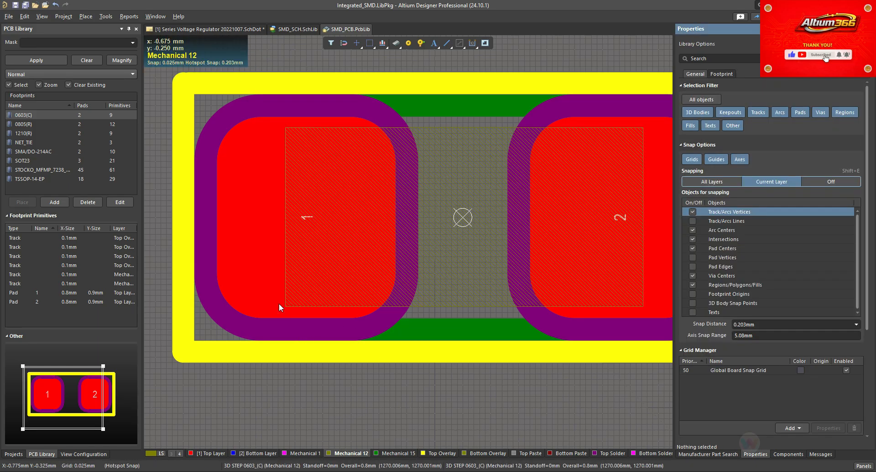
left_click(316, 374)
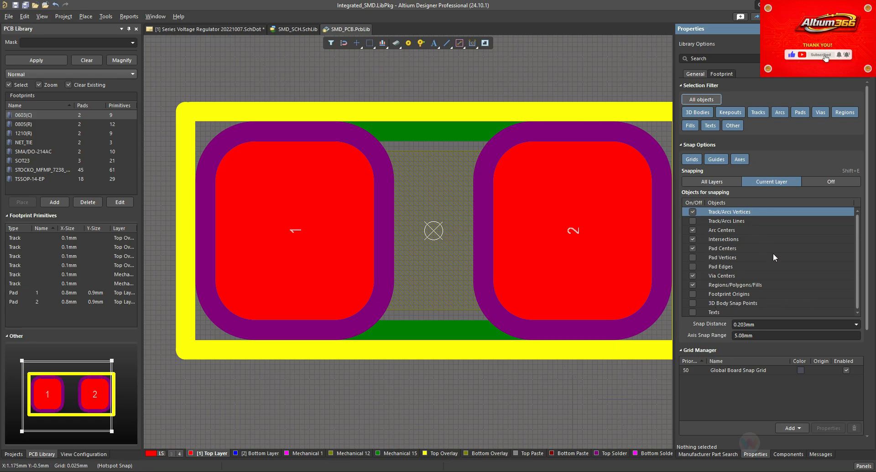
left_click(717, 182)
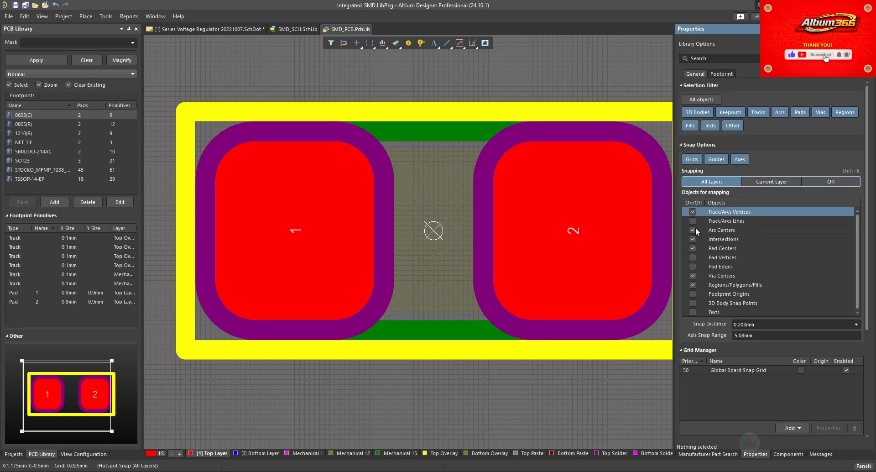
left_click(693, 303)
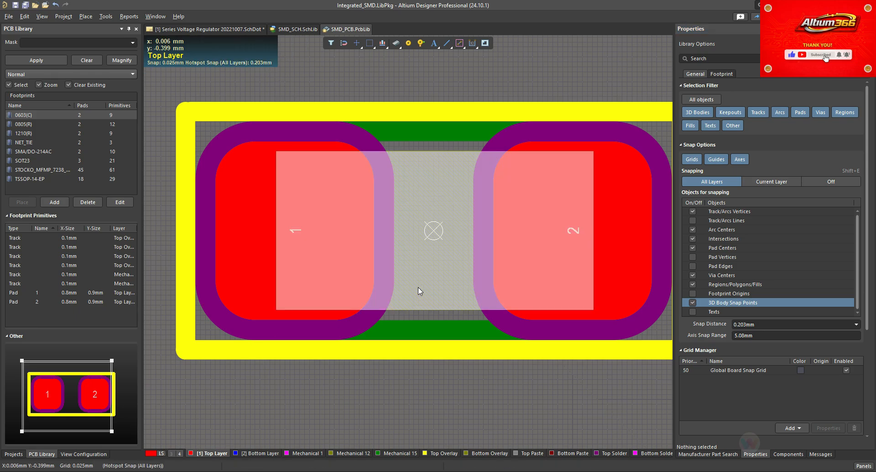
Select the 3D body and measure its height between the two corners over pad 1
left_click(420, 291)
left_click(293, 364)
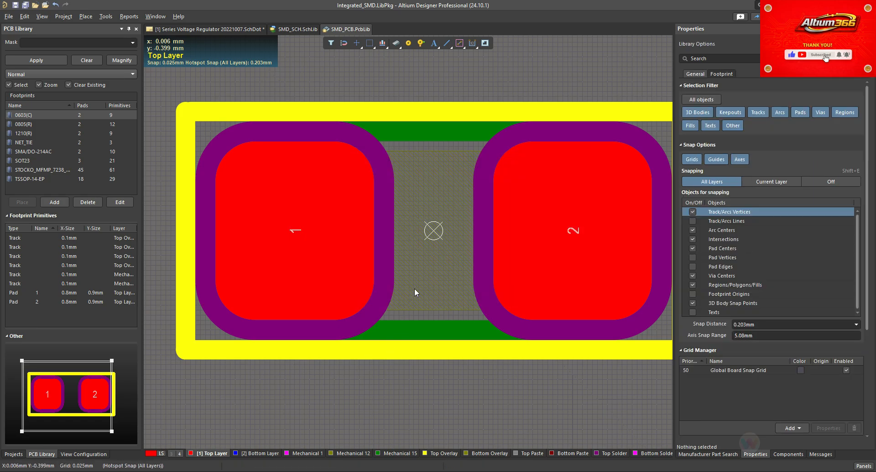
left_click(415, 292)
key("ctrl+m")
scroll(284, 308, "up", 3, "ctrl")
left_click(276, 314)
scroll(275, 313, "down", 3, "ctrl")
left_click(278, 172)
left_click(487, 272)
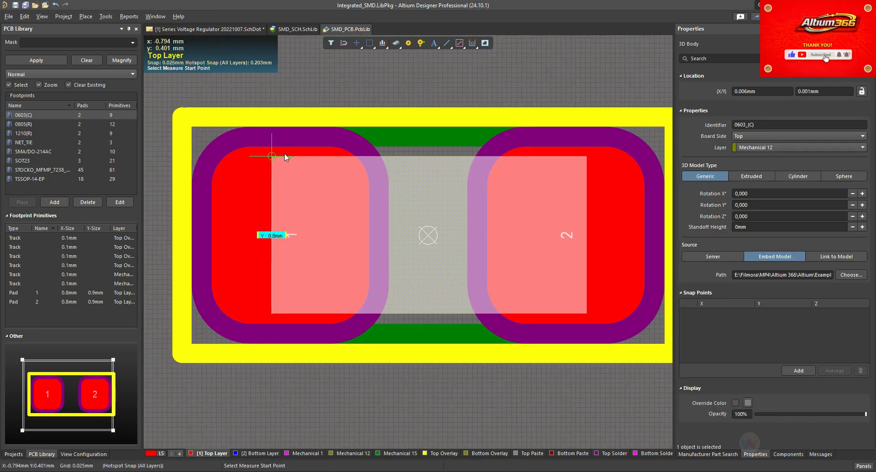
Measure the 3D body's width along its upper edge and set the body's location to X 0 mm, Y 0 mm
left_click(282, 157)
left_click(568, 165)
key("Return")
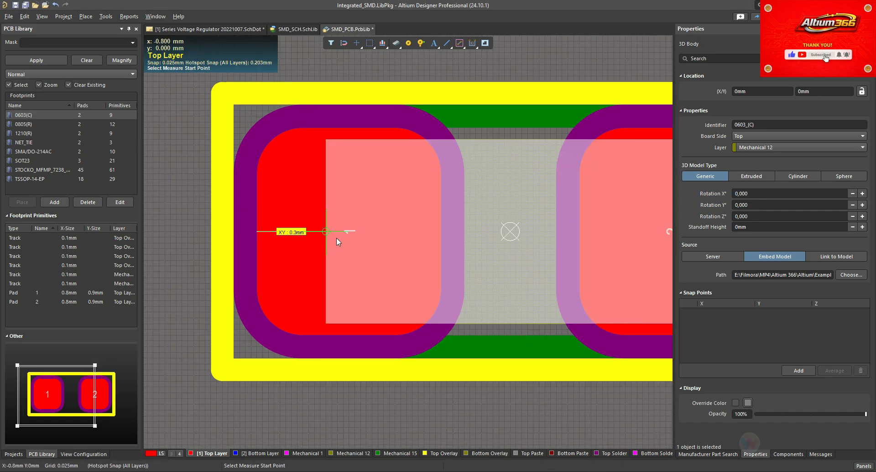
Measure the gap between the facing inner edges of pads 1 and 2
scroll(332, 235, "up", 3, "ctrl")
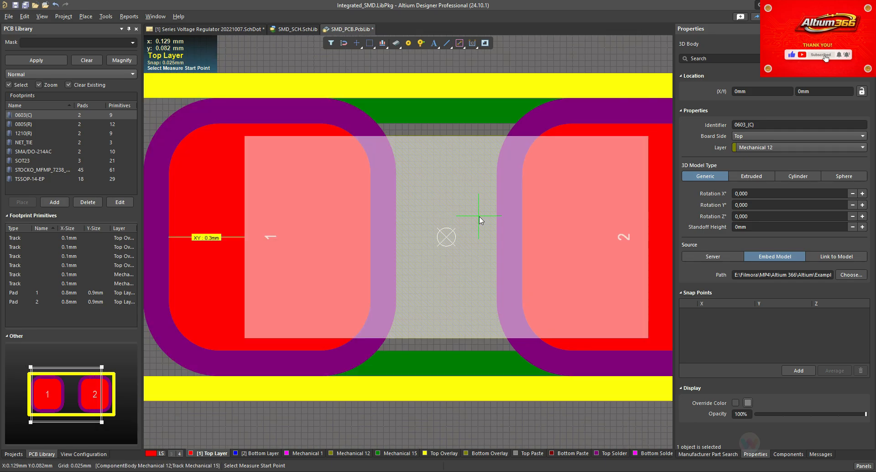
scroll(322, 242, "down", 2, "ctrl")
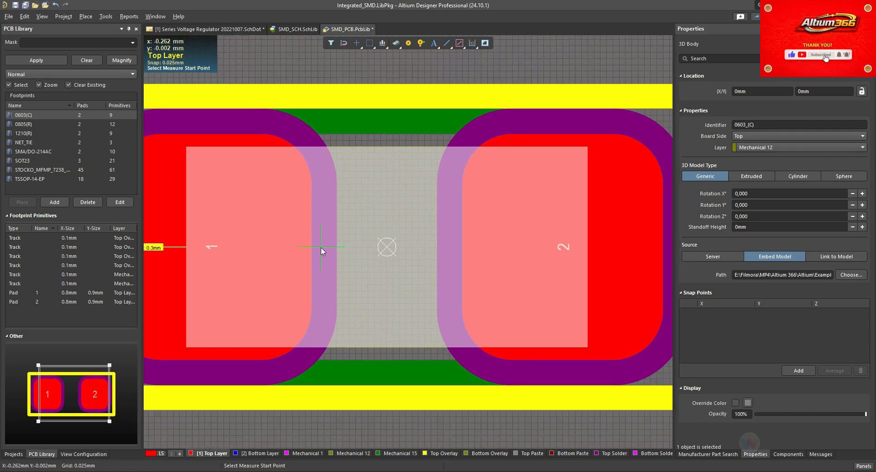
left_click(321, 247)
scroll(321, 248, "down", 1, "ctrl")
scroll(415, 264, "up", 4, "ctrl")
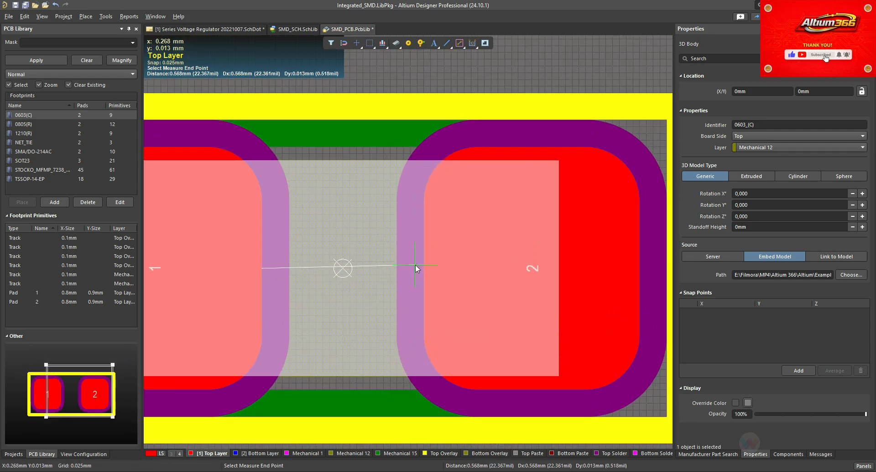
left_click(434, 274)
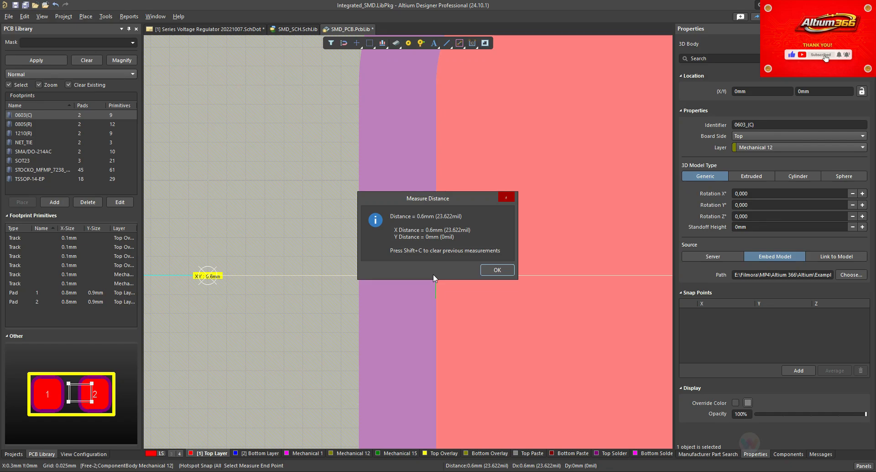
key("Return")
Measure the vertical distances from the 3D body's lower and upper corners to the matching edges of pad 1
scroll(330, 316, "down", 3, "ctrl")
scroll(312, 320, "up", 4, "ctrl")
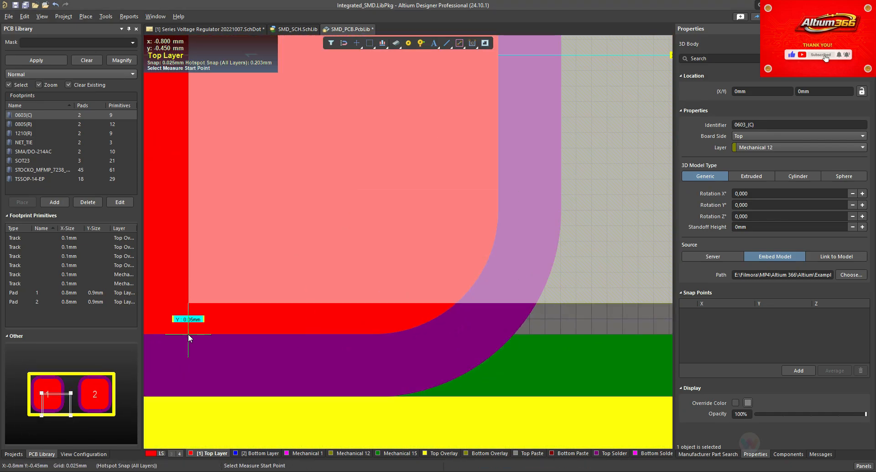
scroll(248, 335, "down", 3, "ctrl")
scroll(344, 156, "up", 3, "ctrl")
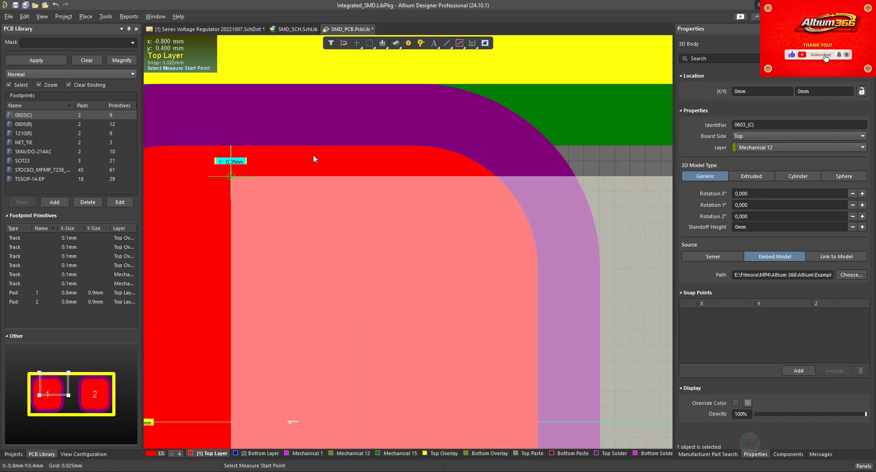
scroll(313, 155, "down", 3, "ctrl")
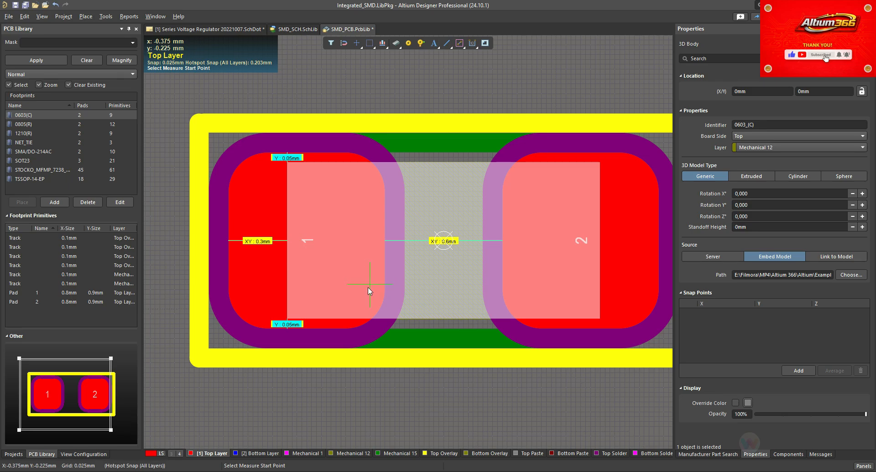
Measure the 3D body's terminal length over pad 1, and the remaining distance from the terminal to the pad's inner edge
scroll(347, 293, "down", 2)
left_click(287, 277)
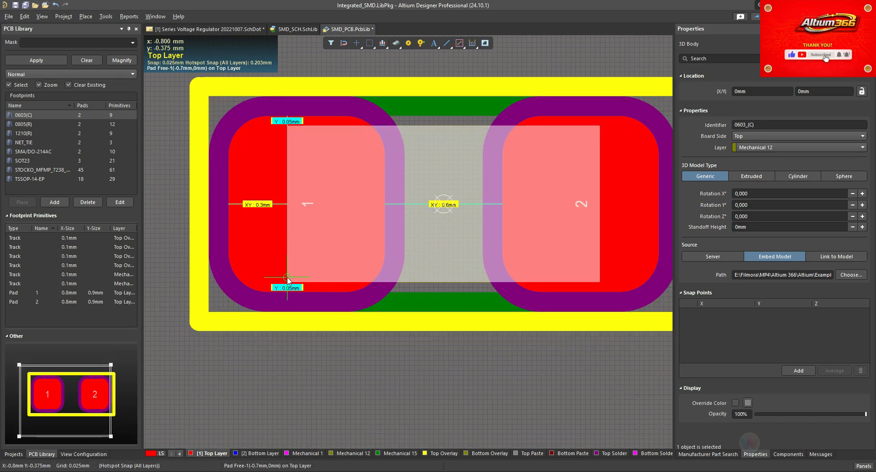
left_click(355, 277)
key("Return")
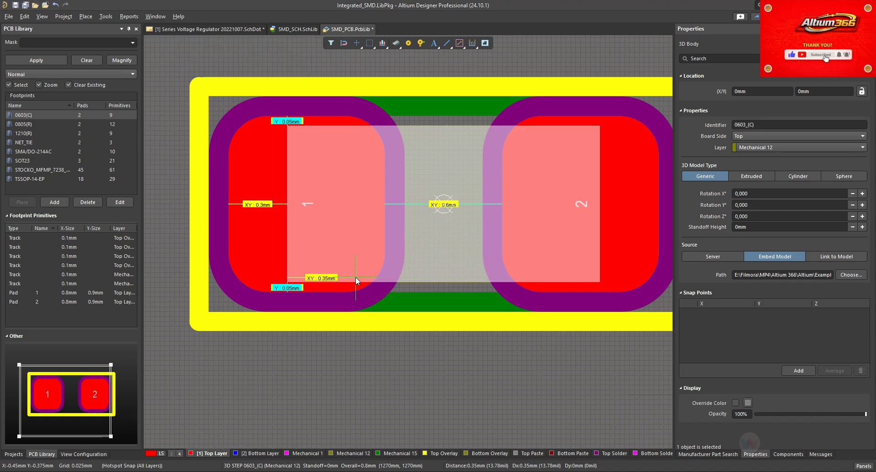
left_click(355, 277)
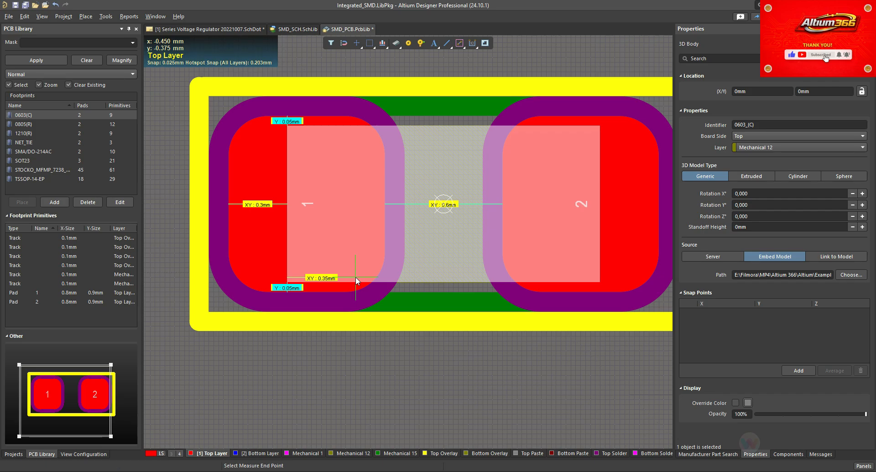
left_click(385, 277)
key("Return")
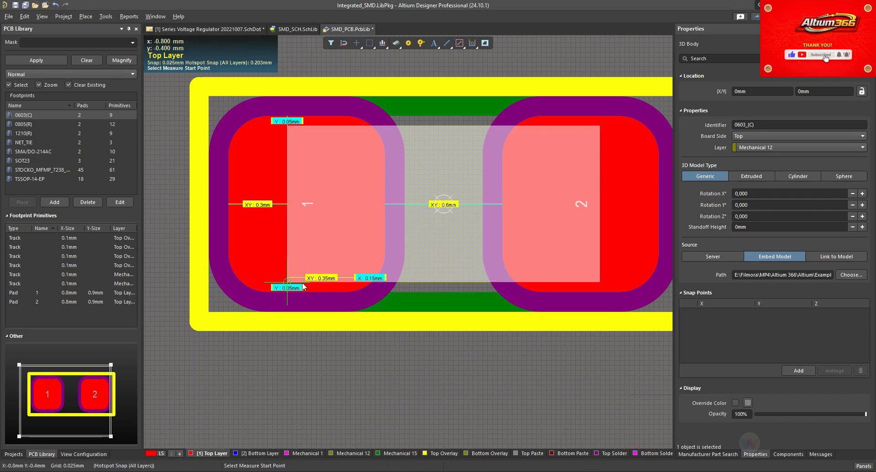
Measure the repositioned 3D body's height along its pad 1 side and its width along its upper edge
left_click(288, 281)
left_click(289, 128)
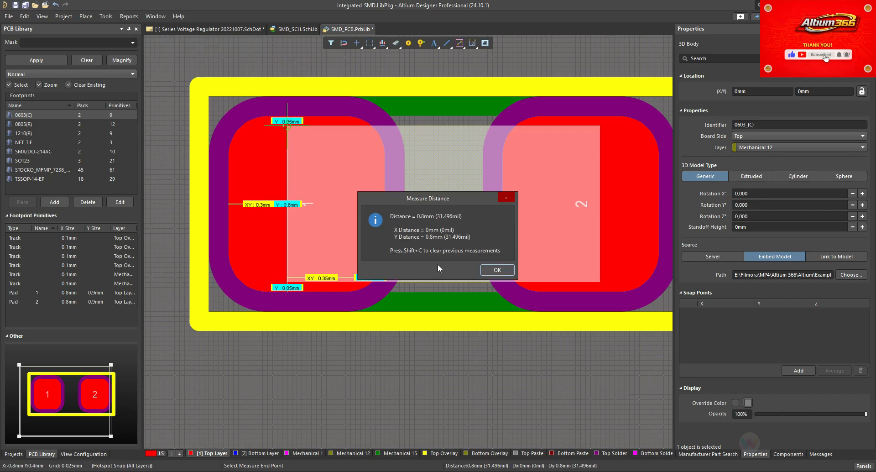
left_click(488, 267)
left_click(288, 128)
left_click(597, 131)
key("Return")
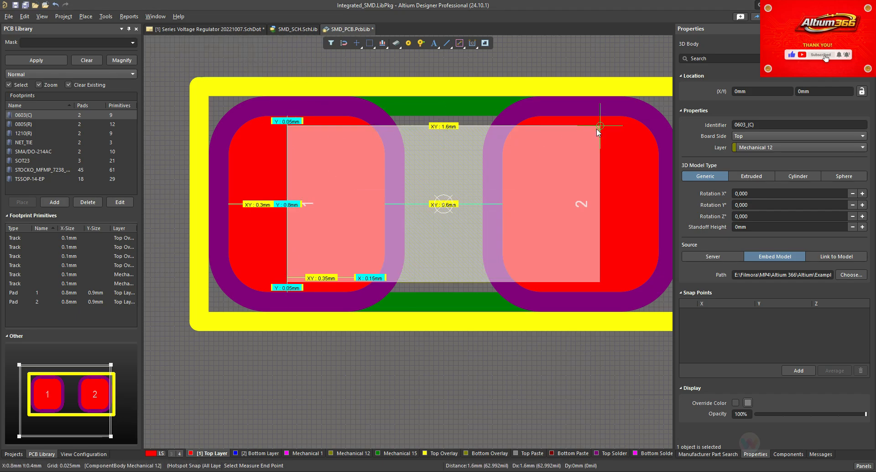
Measure the length of the upper Mechanical 15 line between its endpoints, ending with nothing selected
left_click(391, 101)
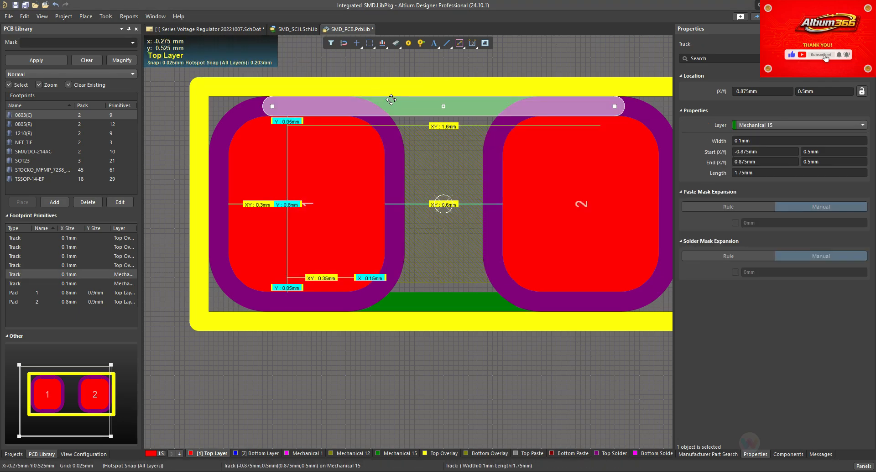
left_click(273, 106)
left_click(615, 106)
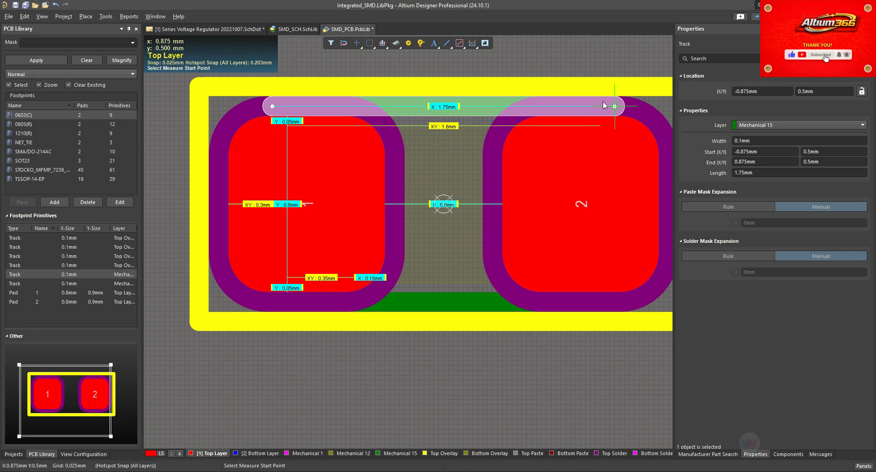
key("Escape")
scroll(229, 196, "down", 4, "ctrl")
left_click(184, 174)
scroll(288, 199, "up", 3, "ctrl")
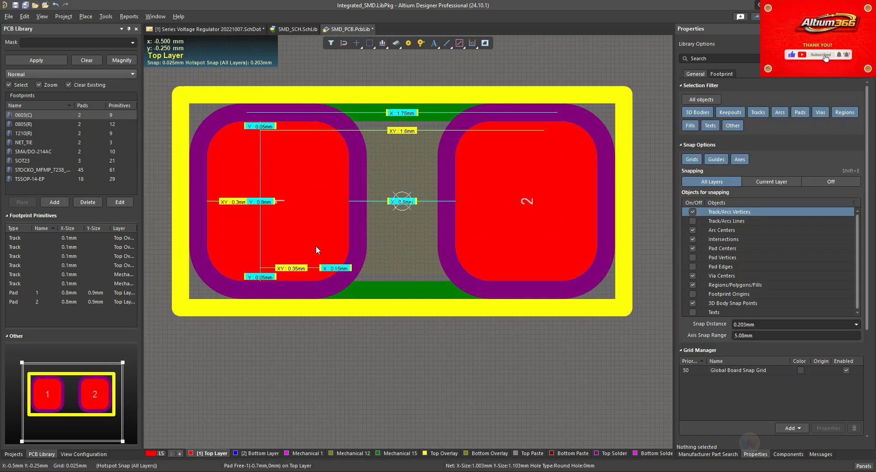
scroll(383, 257, "down", 1, "ctrl")
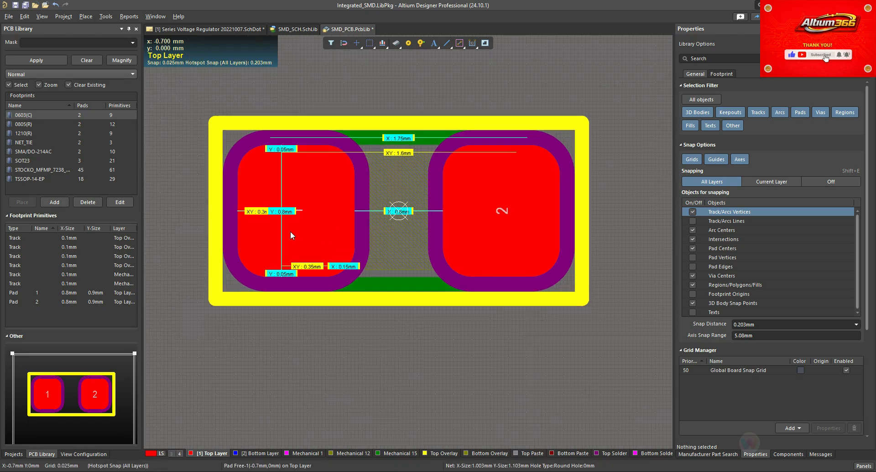
Examine the footprint in 3D, checking how the capacitor's terminal sits on pad 1 against the measured distances
key("3")
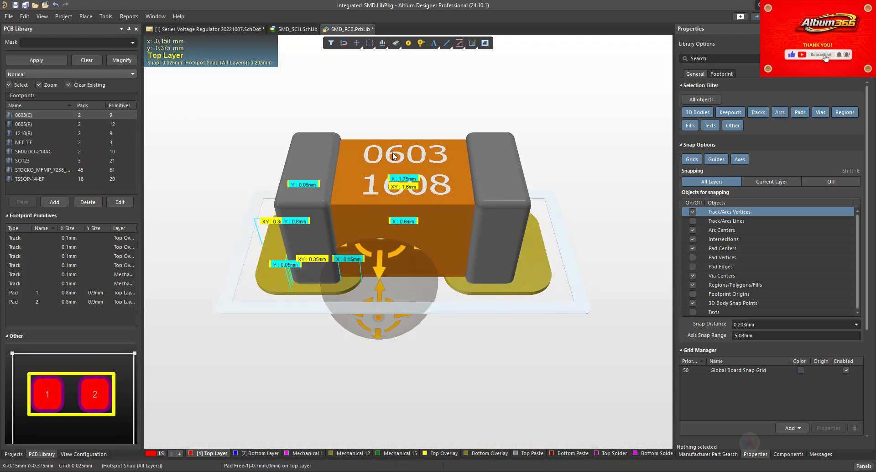
scroll(313, 276, "up", 3, "ctrl")
right_click_drag(401, 305, 297, 305, "shift")
scroll(297, 306, "up", 2, "ctrl")
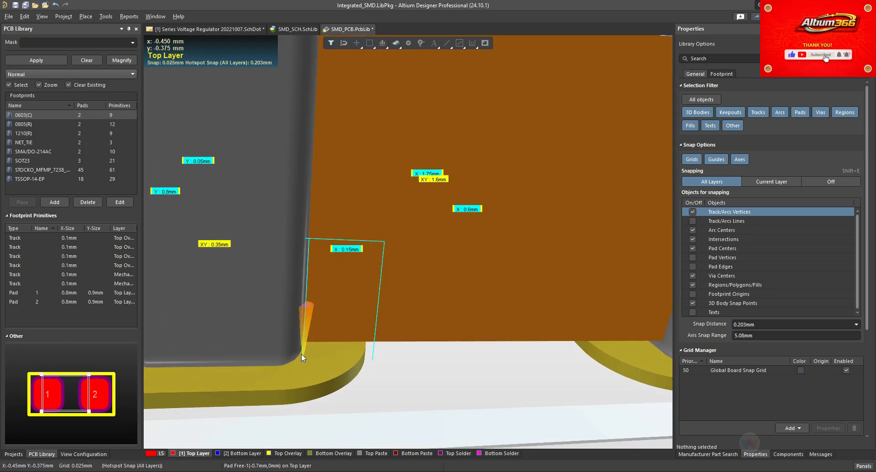
scroll(359, 340, "down", 2, "ctrl")
right_click_drag(374, 366, 357, 354, "shift")
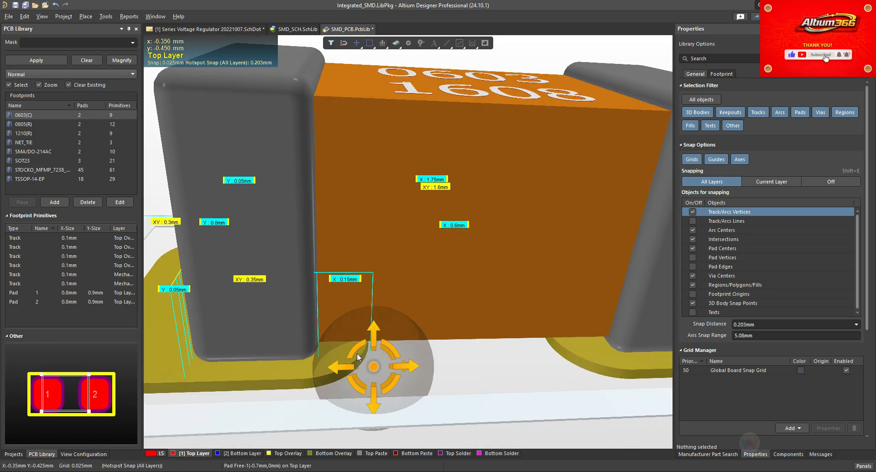
Examine the whole capacitor body on both pads in 3D, from an angle, straight from above and from the flipped underside
scroll(374, 303, "down", 2, "ctrl")
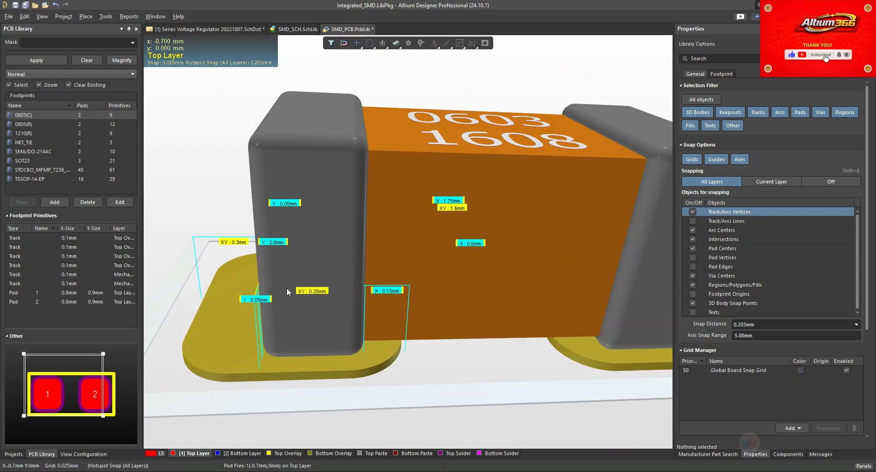
scroll(287, 289, "down", 3, "ctrl")
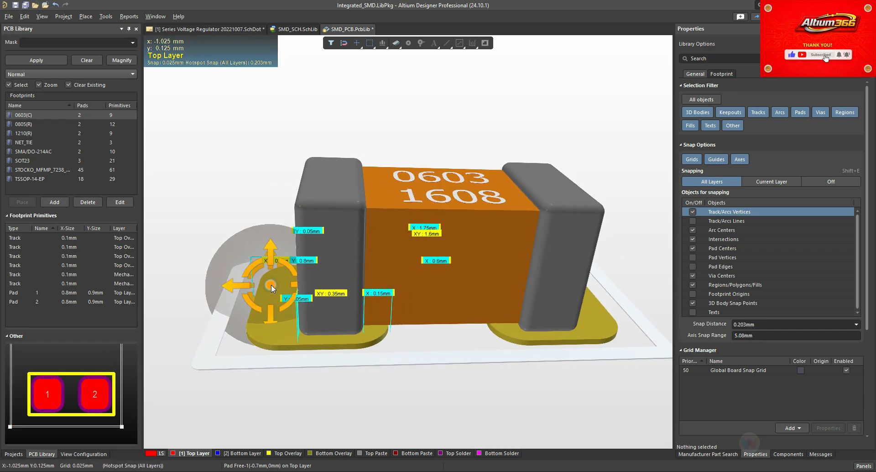
right_click_drag(272, 286, 292, 338, "shift")
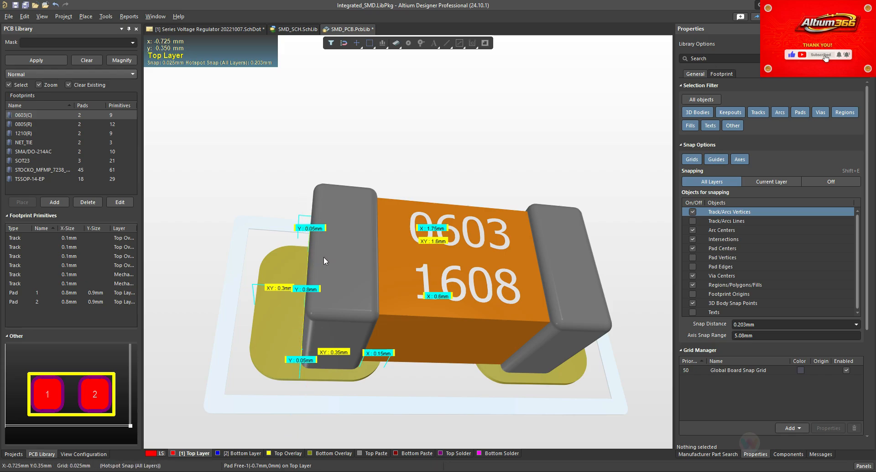
right_click_drag(388, 289, 408, 115, "shift")
key("0")
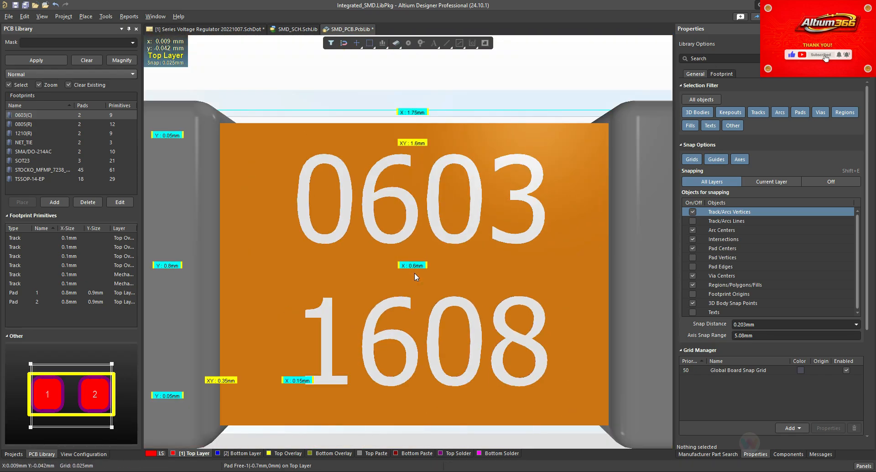
key("ctrl+f")
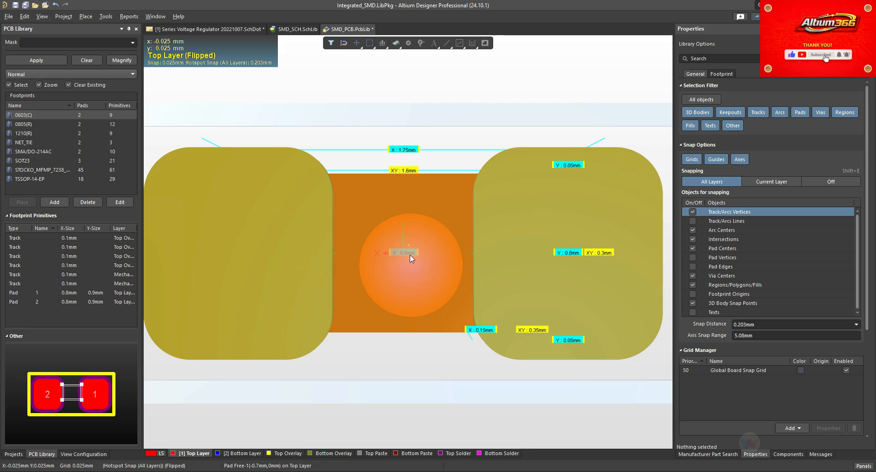
key("ctrl+f")
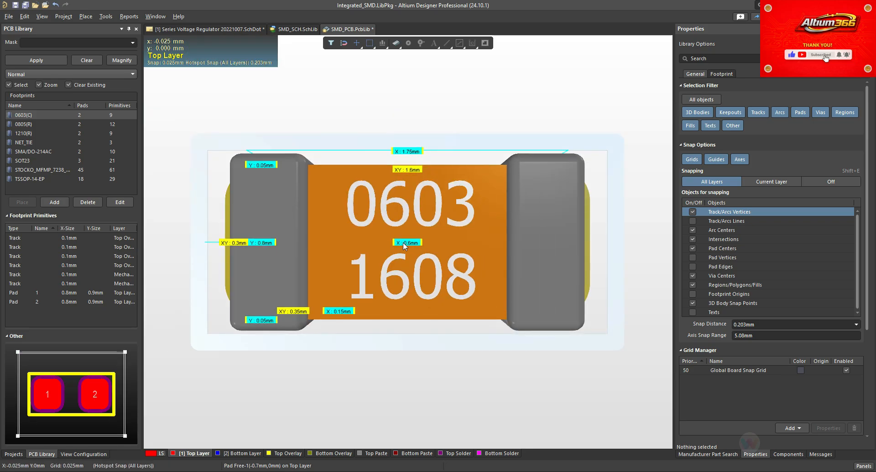
Return to the 2D layout with the entire 0603(C) footprint fitted in view
key("2")
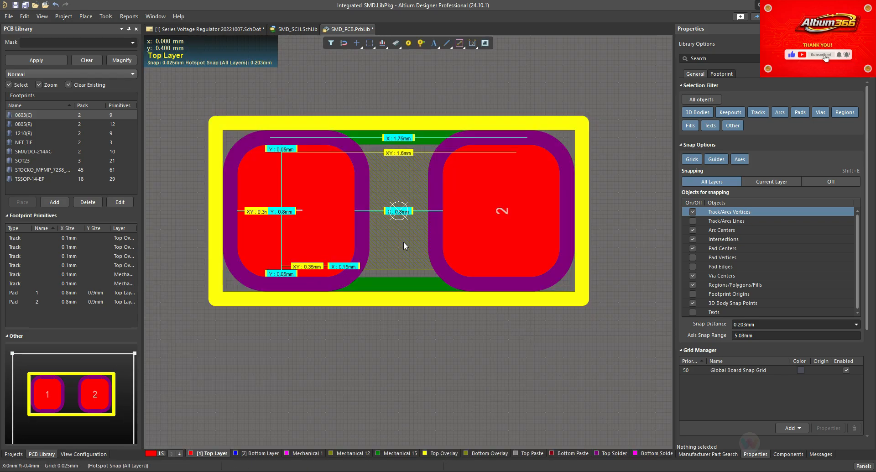
key("v")
key("f")
scroll(425, 253, "down", 2, "ctrl")
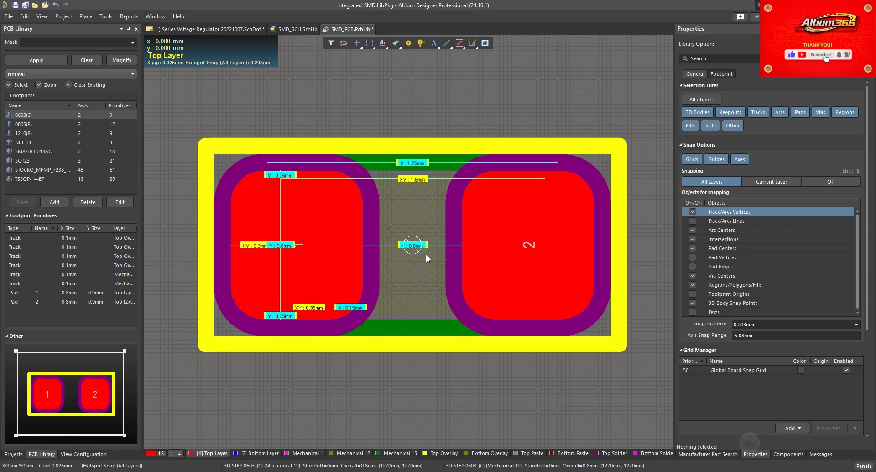